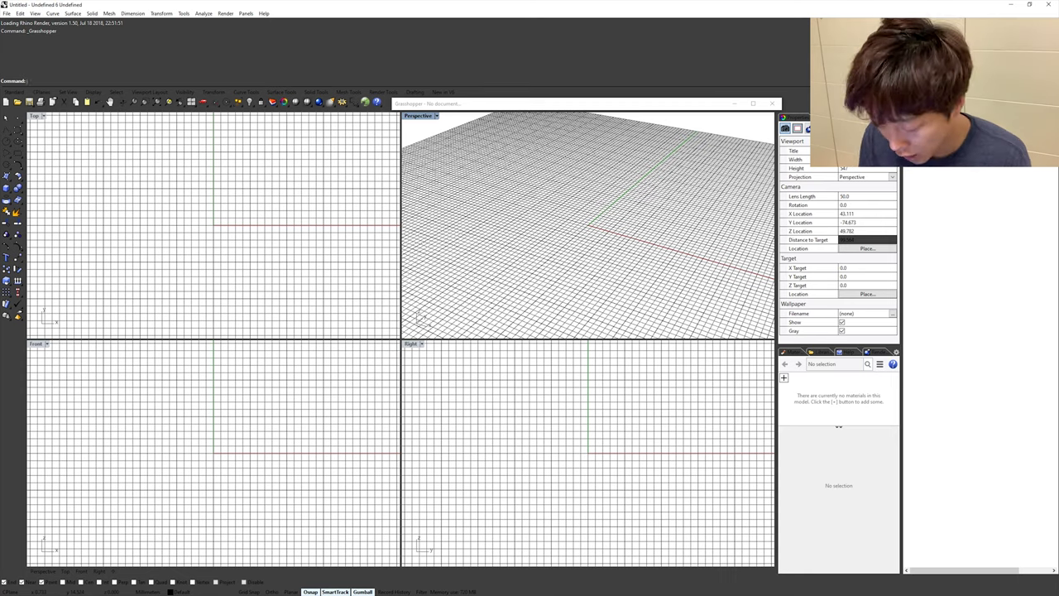
# - Open the Rhino Python editor with the EditPythonScript command and place its window over the Top viewport
pyautogui.write('EditPythonScript')
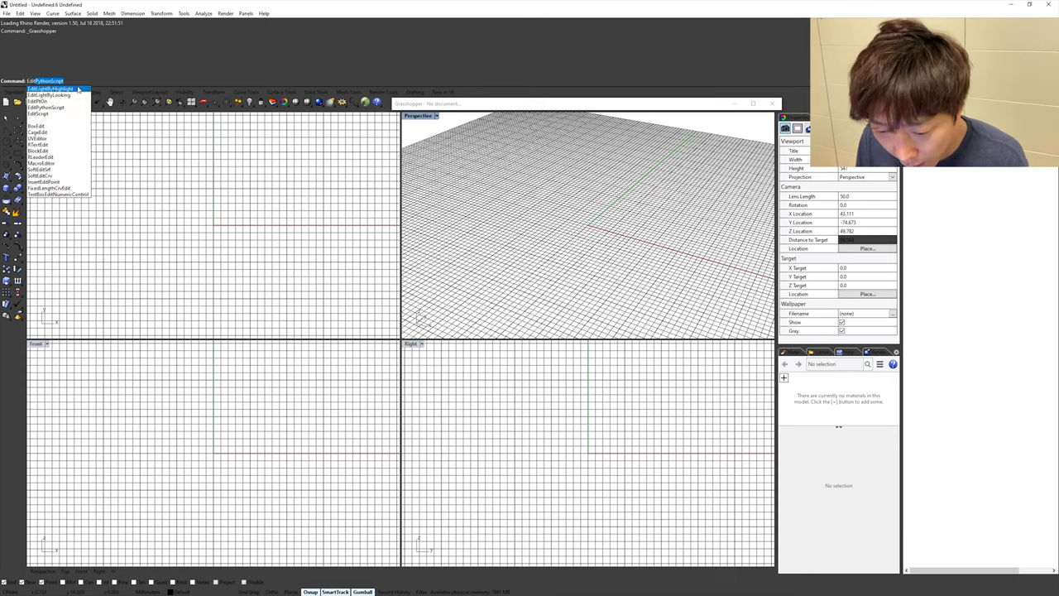
pyautogui.press('Return')
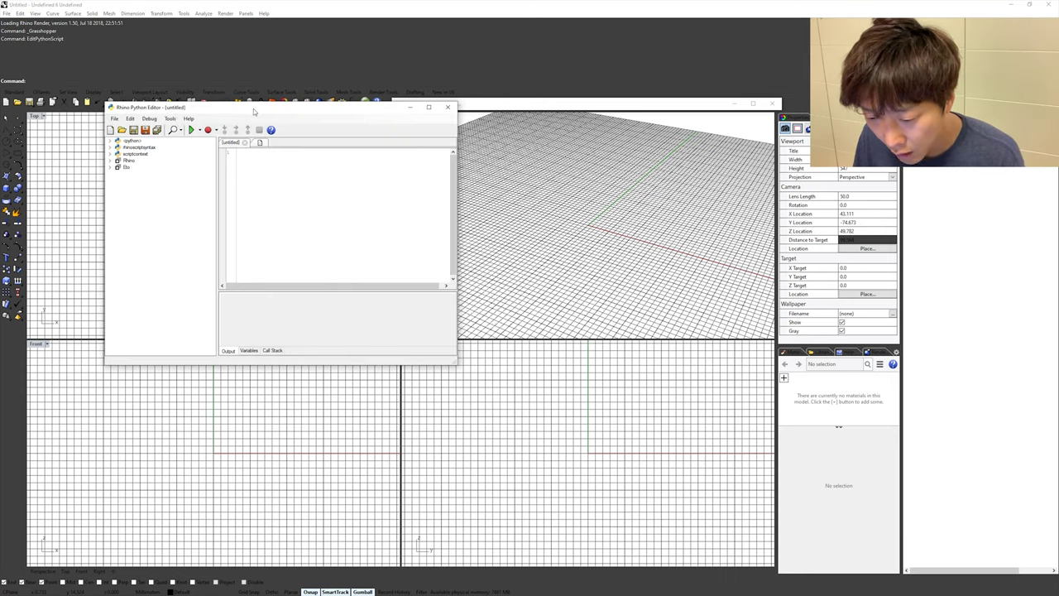
pyautogui.moveTo(254, 109); pyautogui.dragTo(274, 155)
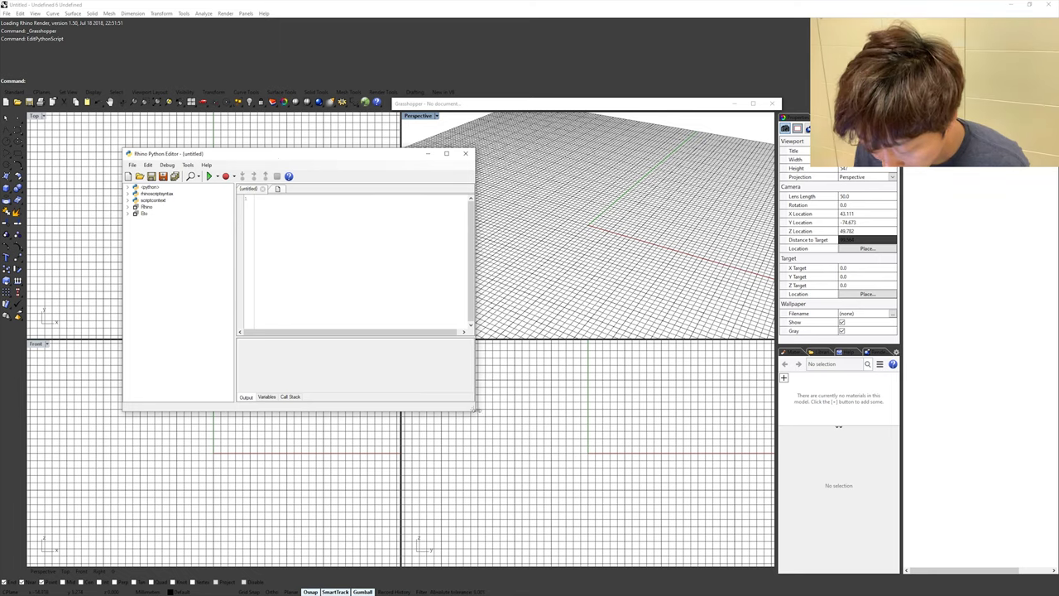
pyautogui.click(323, 262)
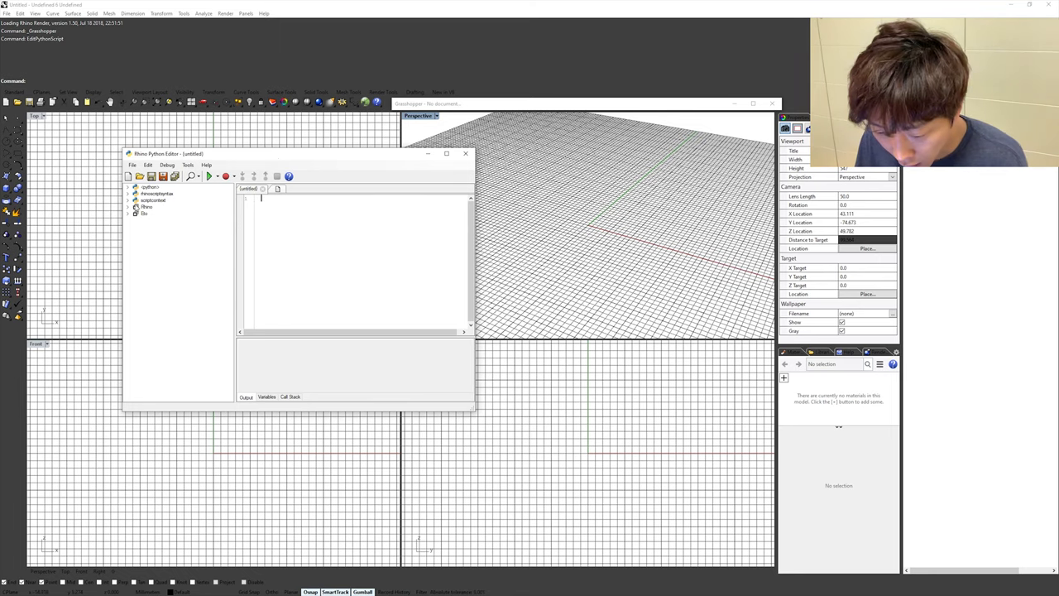
# - Show the help for AddPoints from rhinoscriptsyntax's geometry module and enlarge the area displaying it
pyautogui.click(129, 193)
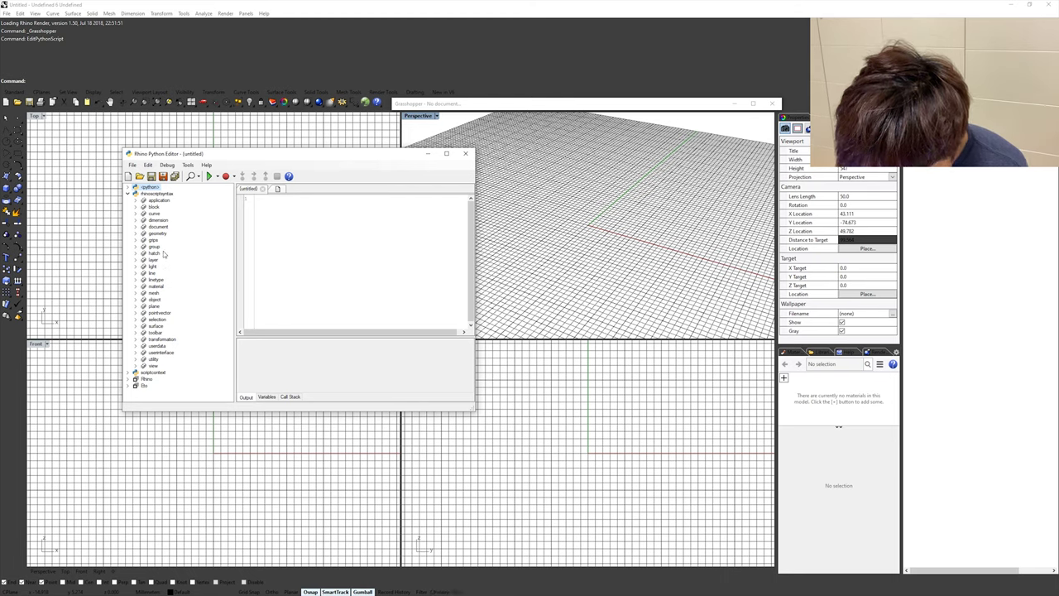
pyautogui.click(137, 234)
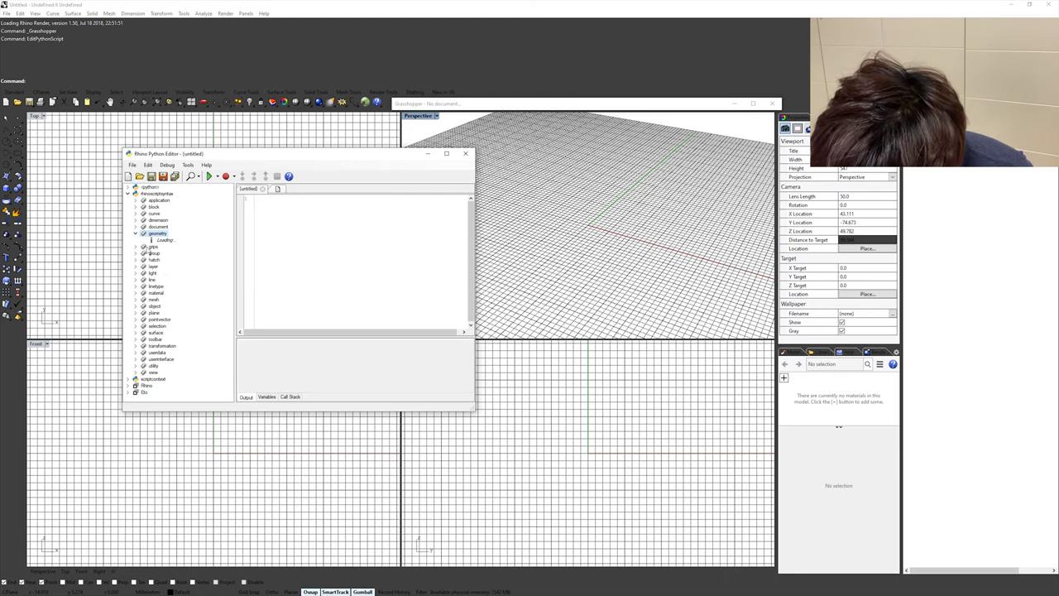
pyautogui.click(168, 266)
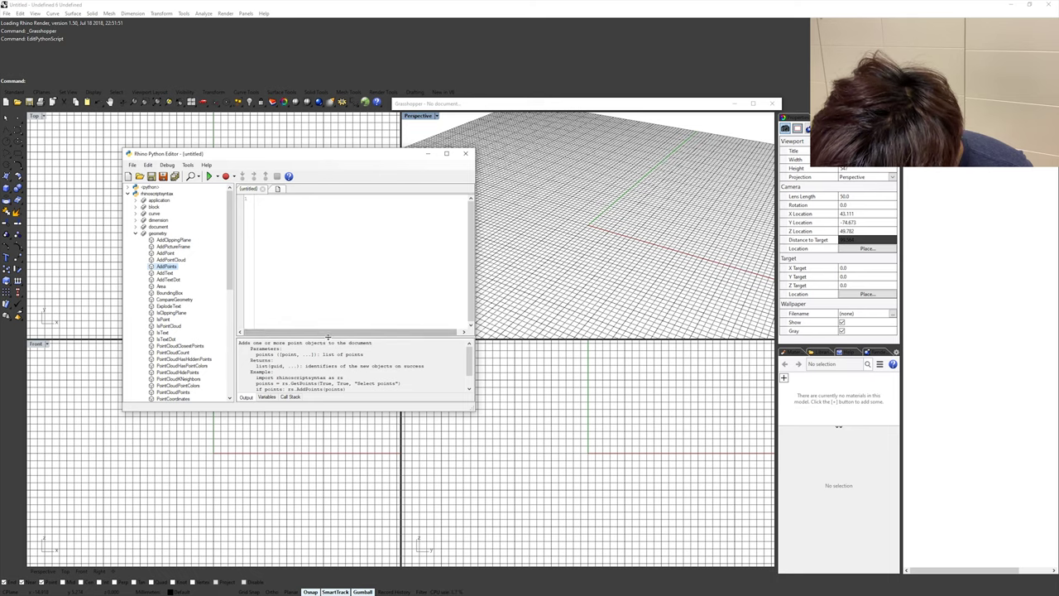
pyautogui.moveTo(326, 337); pyautogui.dragTo(329, 282)
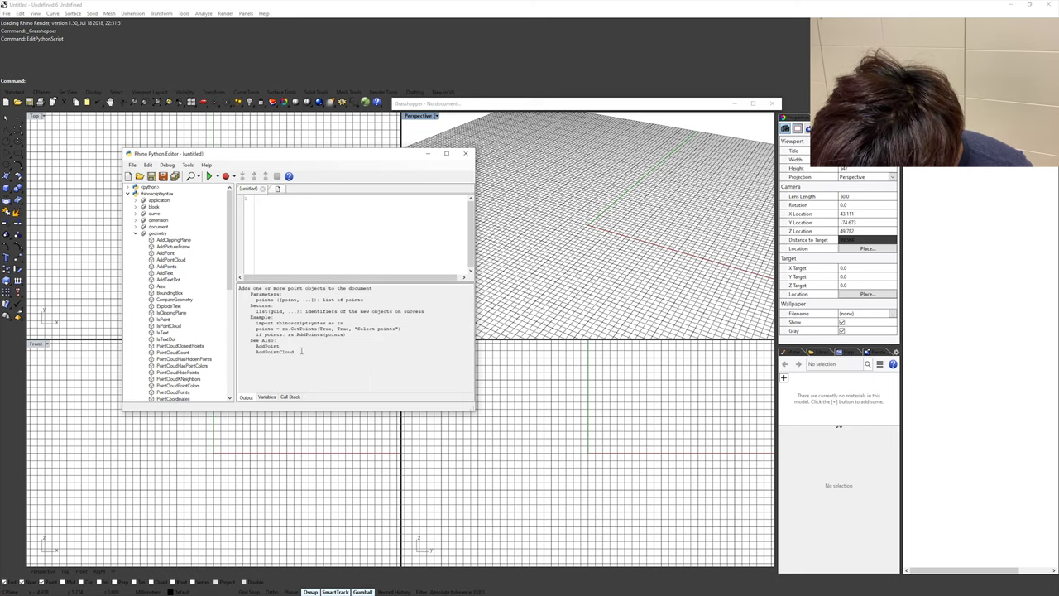
# - Examine the parameters, return value and example in the AddPoints documentation
pyautogui.moveTo(301, 354); pyautogui.dragTo(252, 321)
pyautogui.click(279, 298)
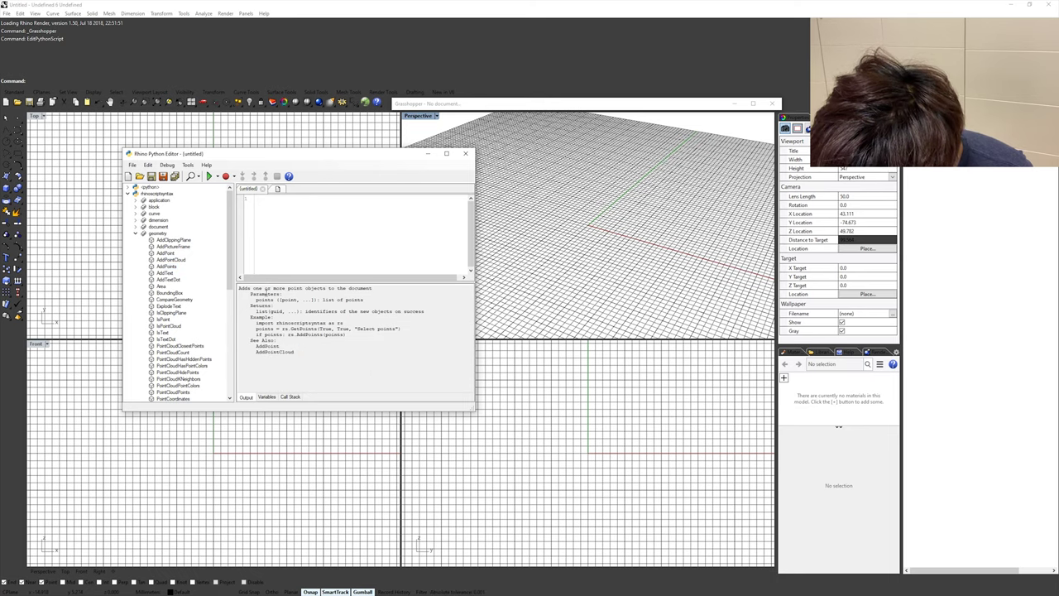
pyautogui.doubleClick(260, 305)
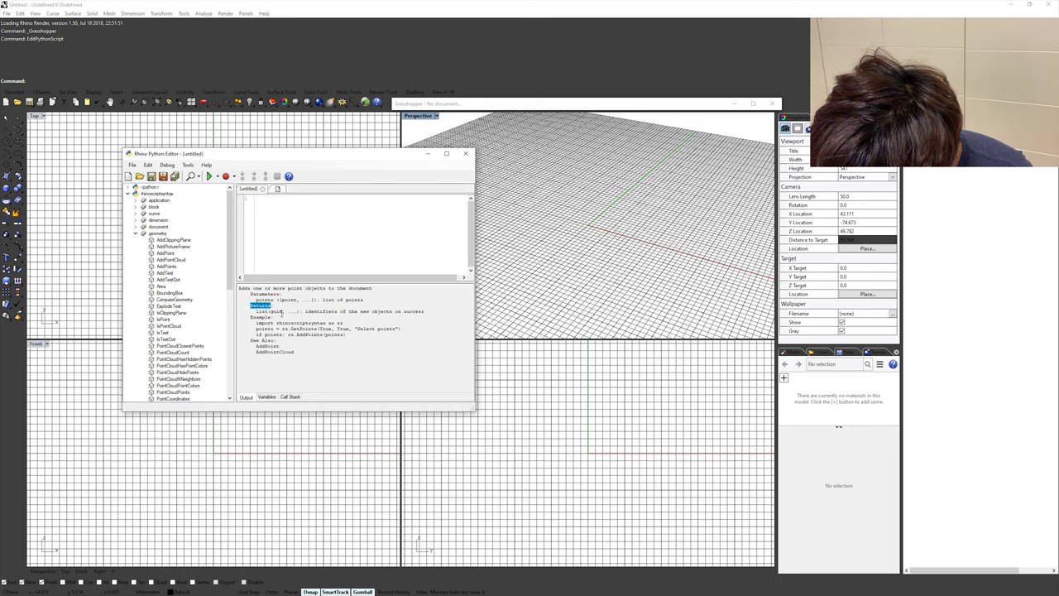
pyautogui.doubleClick(276, 311)
pyautogui.doubleClick(265, 299)
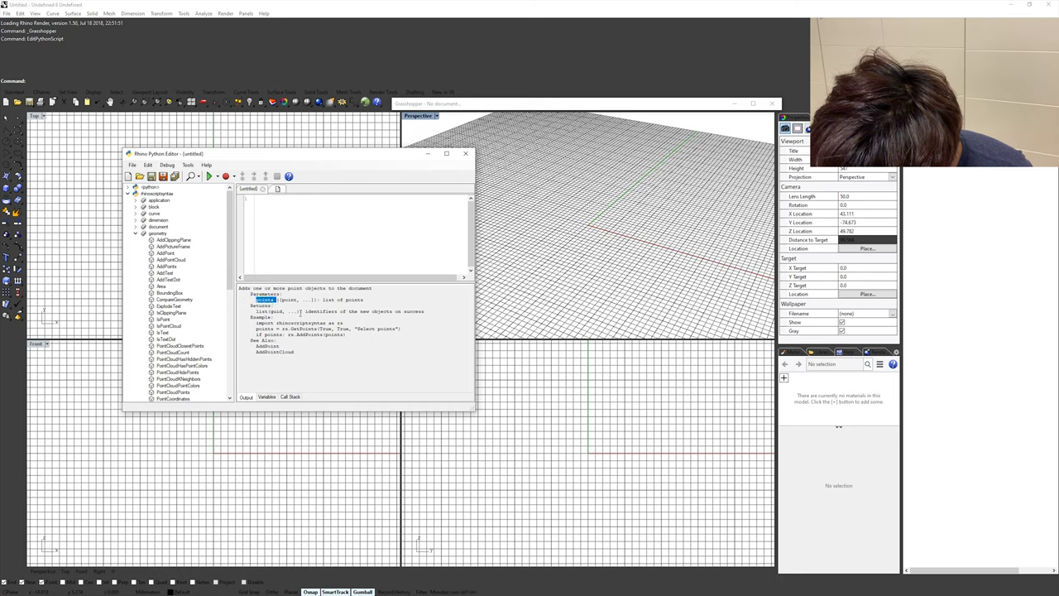
pyautogui.moveTo(323, 300)
pyautogui.mouseDown()
pyautogui.moveTo(366, 300)
pyautogui.moveTo(314, 300)
pyautogui.mouseUp()
pyautogui.click(278, 300)
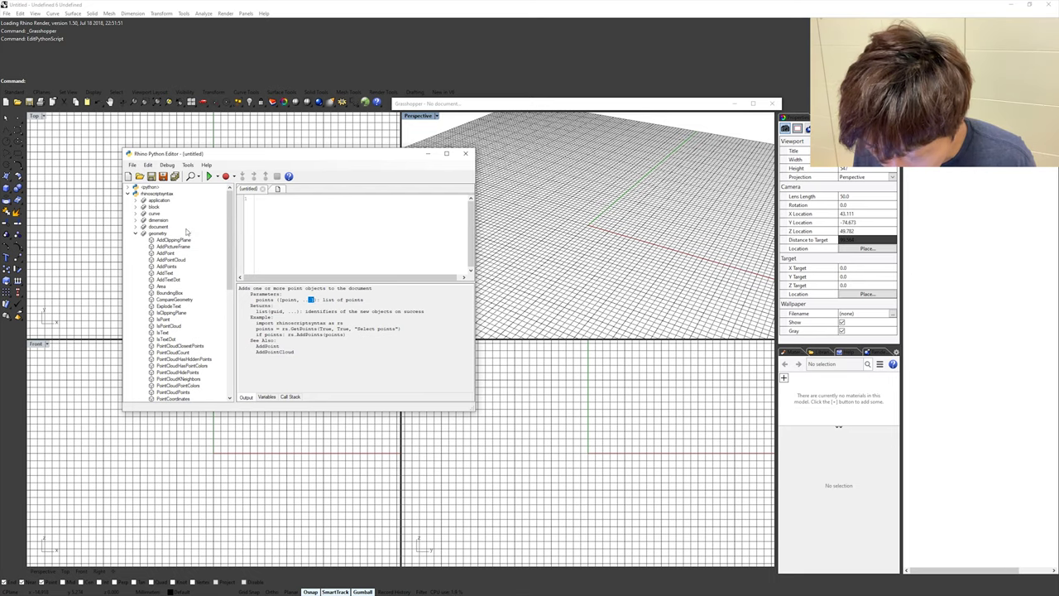
# - Move the Rhino Python editor aside and expand the collapsed Grasshopper window
pyautogui.moveTo(235, 157); pyautogui.dragTo(168, 167)
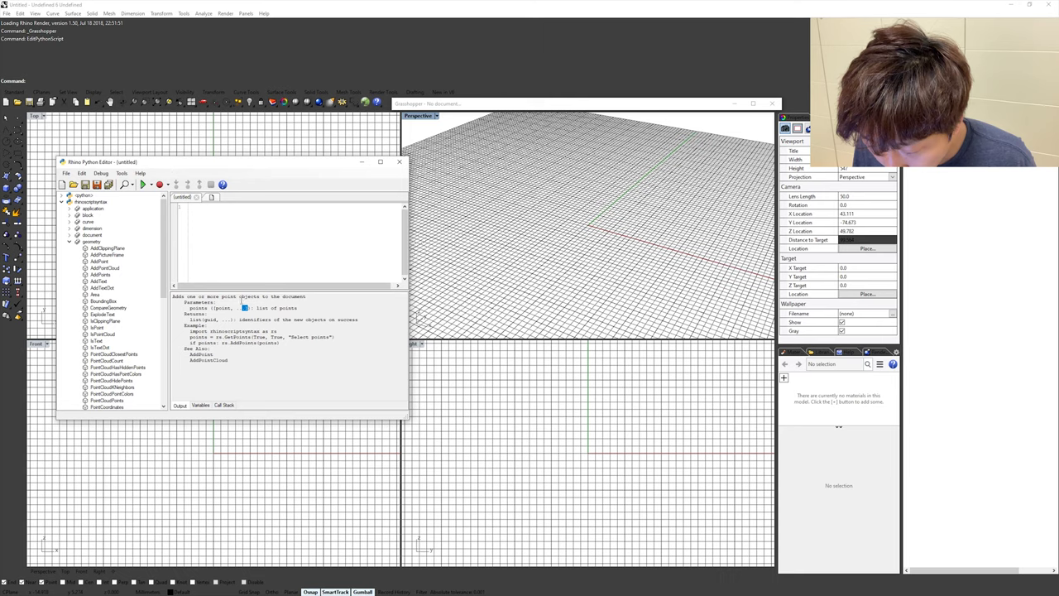
pyautogui.doubleClick(482, 105)
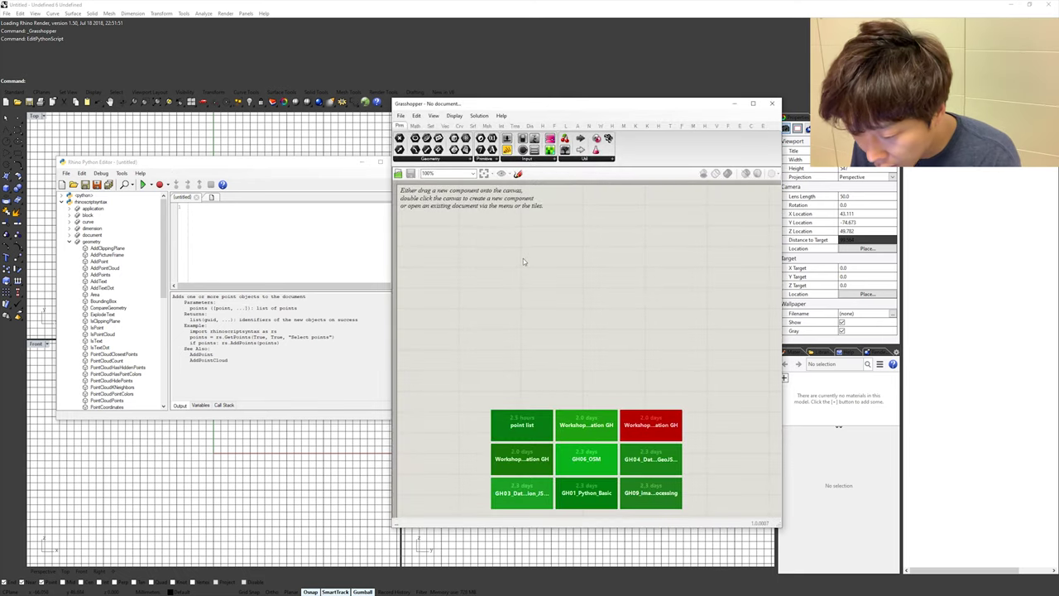
pyautogui.doubleClick(528, 251)
pyautogui.write('pyho')
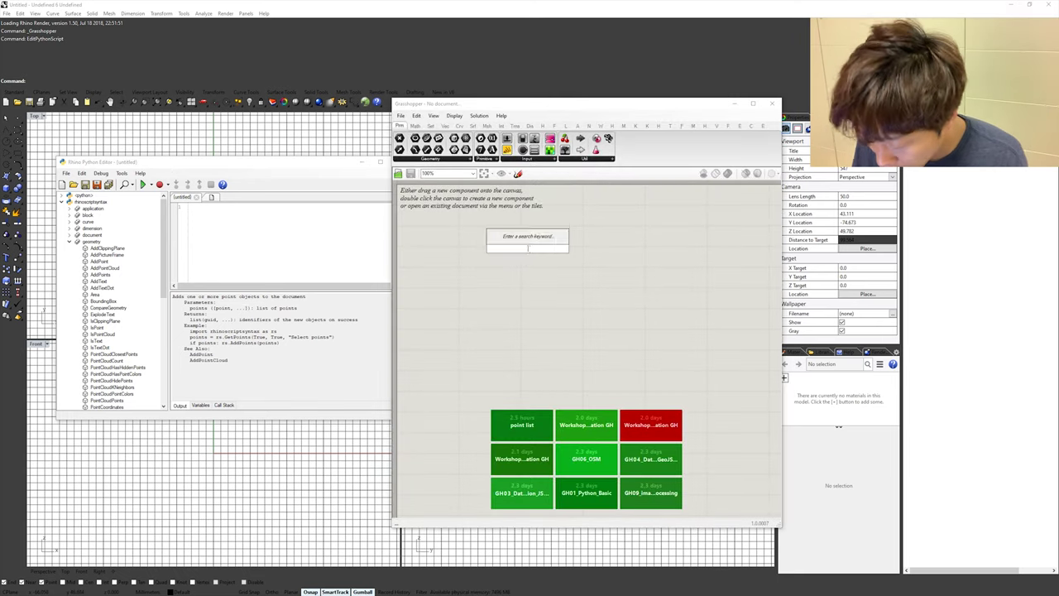
pyautogui.press('BackSpace')
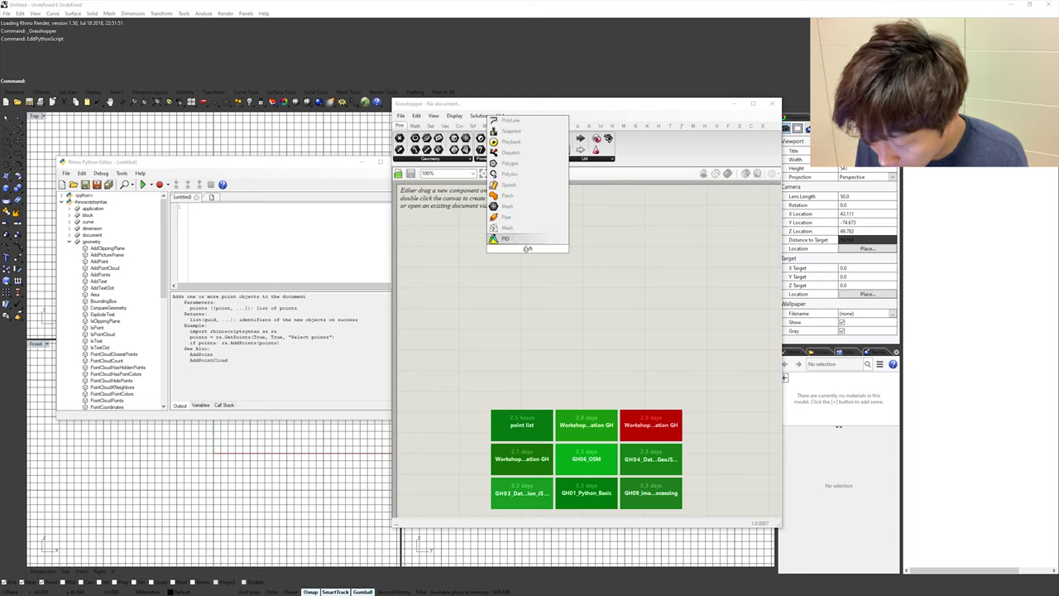
pyautogui.write('ython')
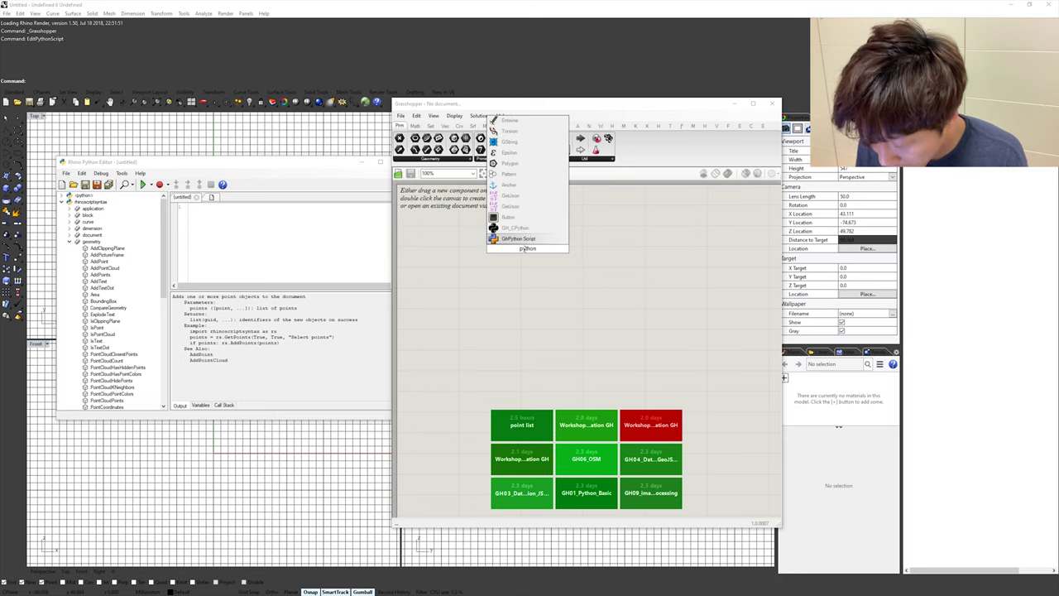
pyautogui.press('Return')
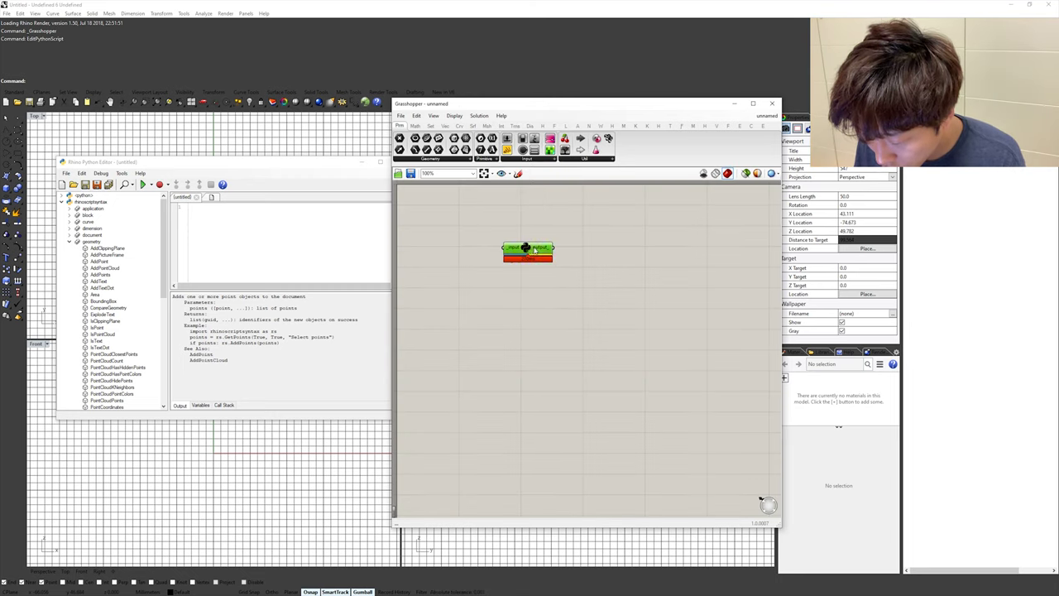
pyautogui.press('Delete')
# - Add a GhPython Script component to the Grasshopper canvas and open its script editor over the canvas
pyautogui.doubleClick(507, 251)
pyautogui.write('p')
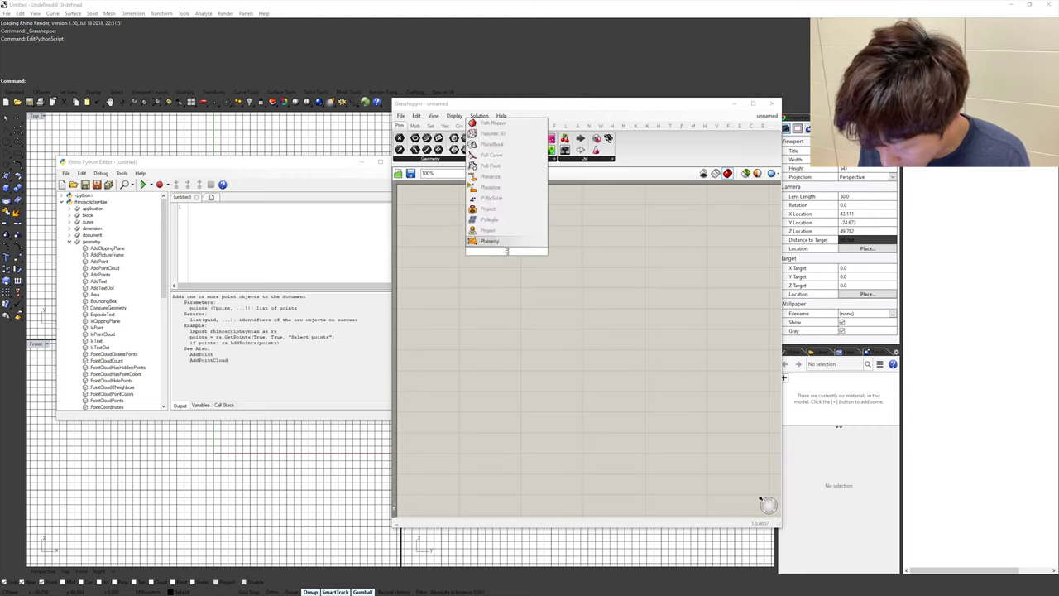
pyautogui.write('ython')
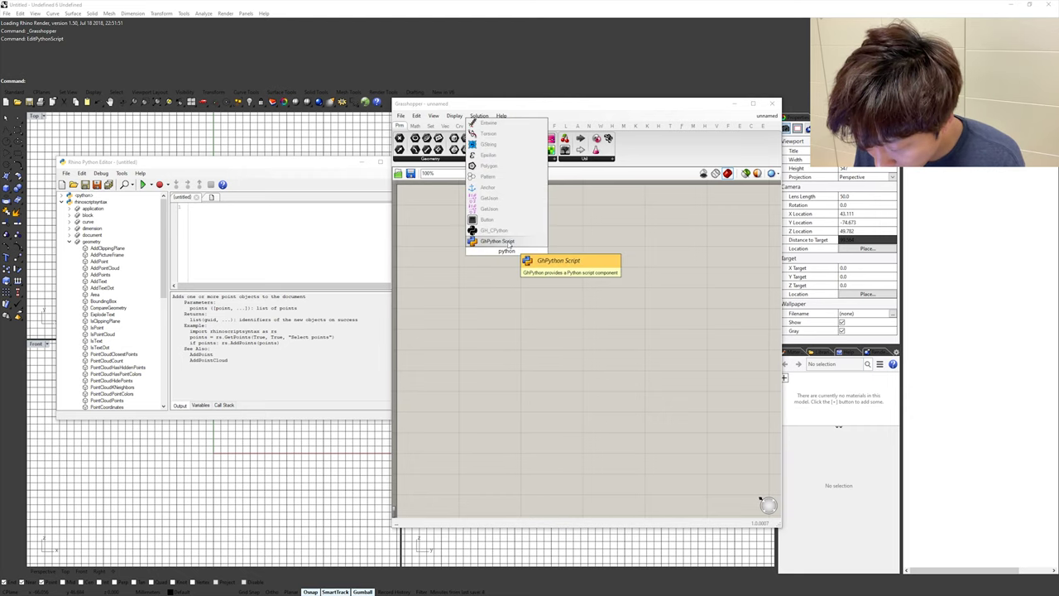
pyautogui.press('Return')
pyautogui.doubleClick(506, 254)
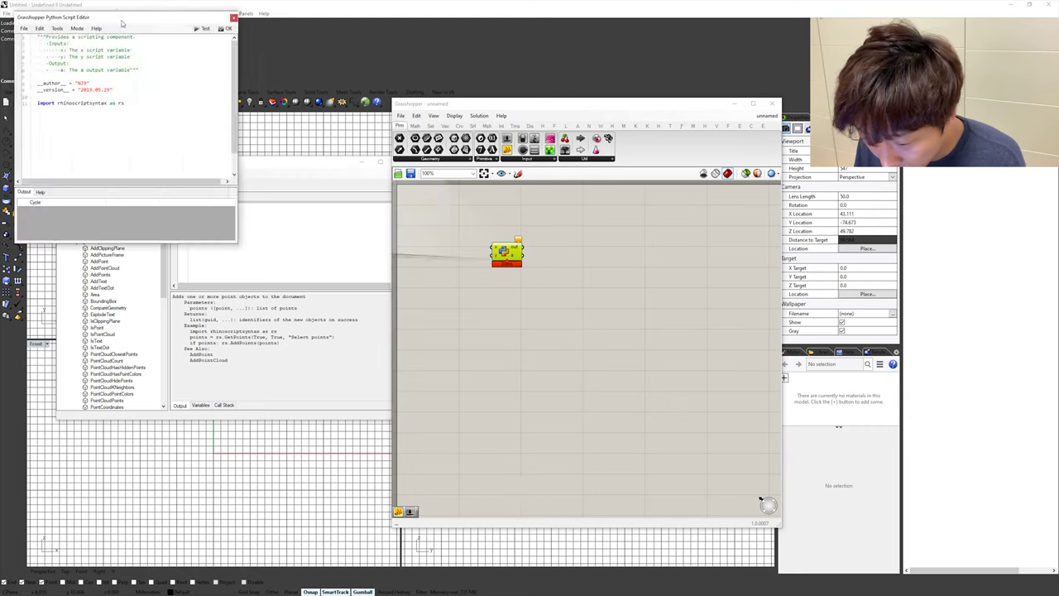
pyautogui.moveTo(122, 23); pyautogui.dragTo(564, 267)
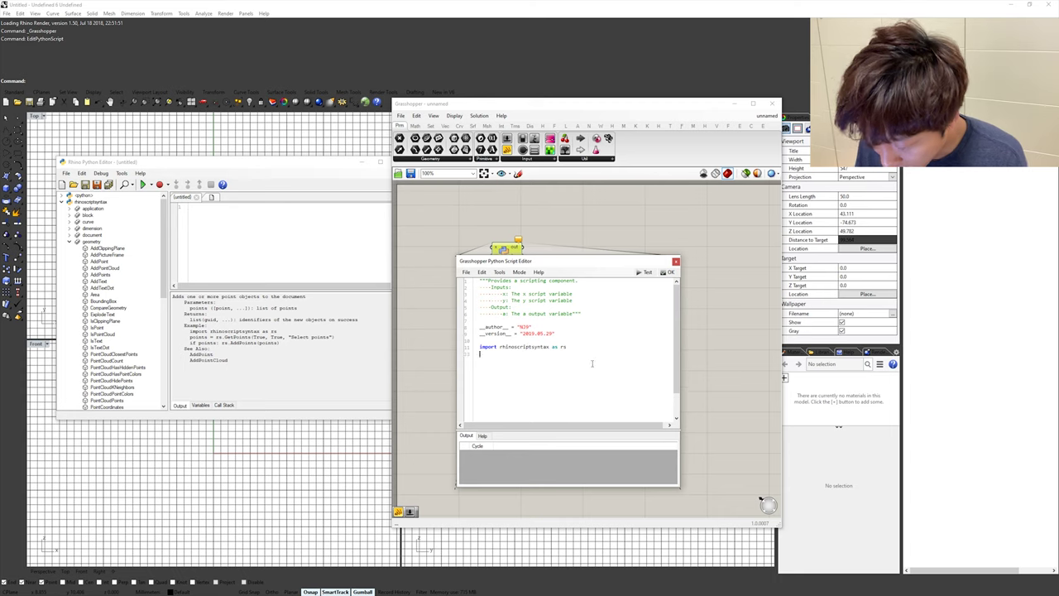
# - Start an rs.AddPoint( call below the rhinoscriptsyntax import using the autocomplete suggestion
pyautogui.press('Return')
pyautogui.write('rs.addpo')
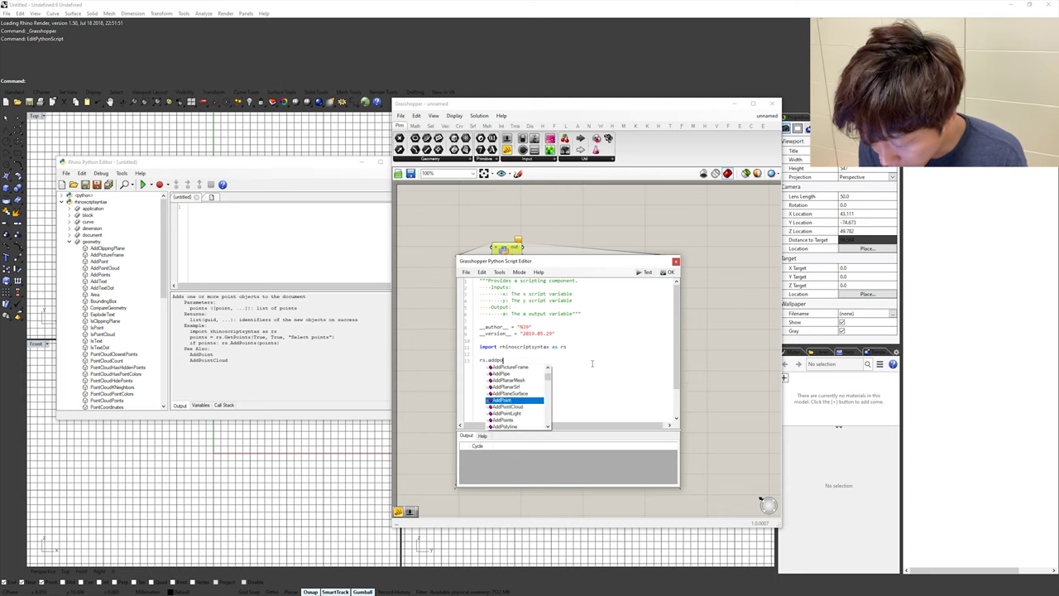
pyautogui.write('in')
pyautogui.click(505, 402)
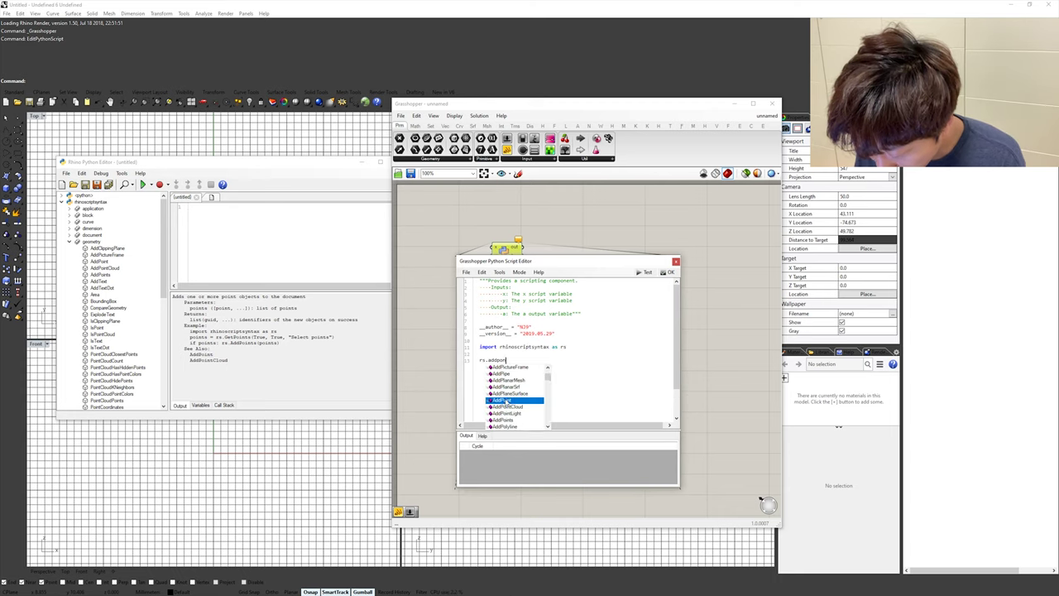
pyautogui.doubleClick(506, 402)
pyautogui.write('(')
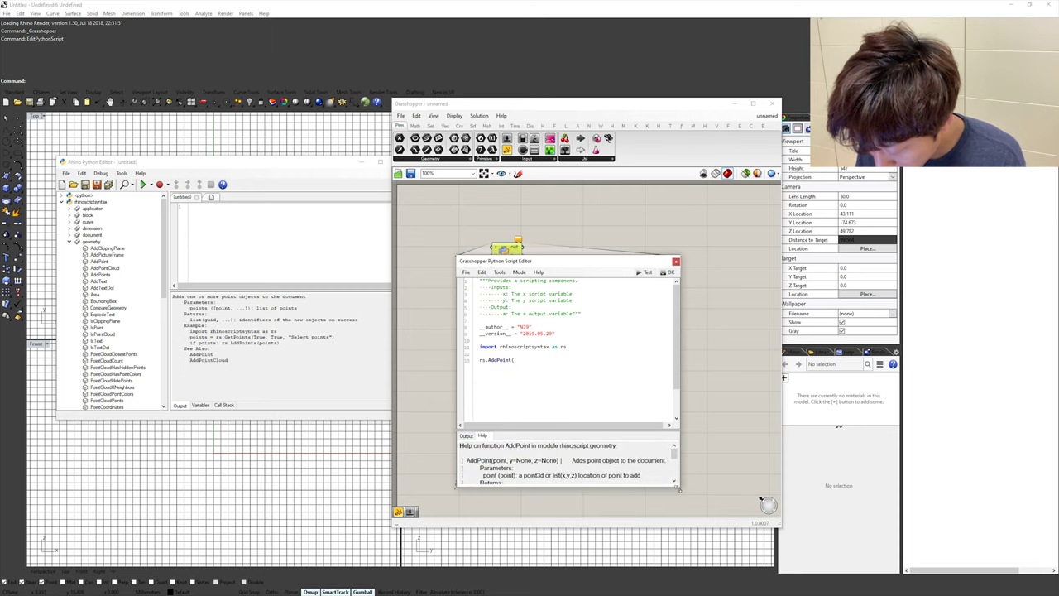
# - Enlarge the Grasshopper script editor's help for AddPoint and the AddPoints help text in the Rhino Python editor
pyautogui.moveTo(678, 489); pyautogui.dragTo(731, 538)
pyautogui.moveTo(647, 465); pyautogui.dragTo(647, 416)
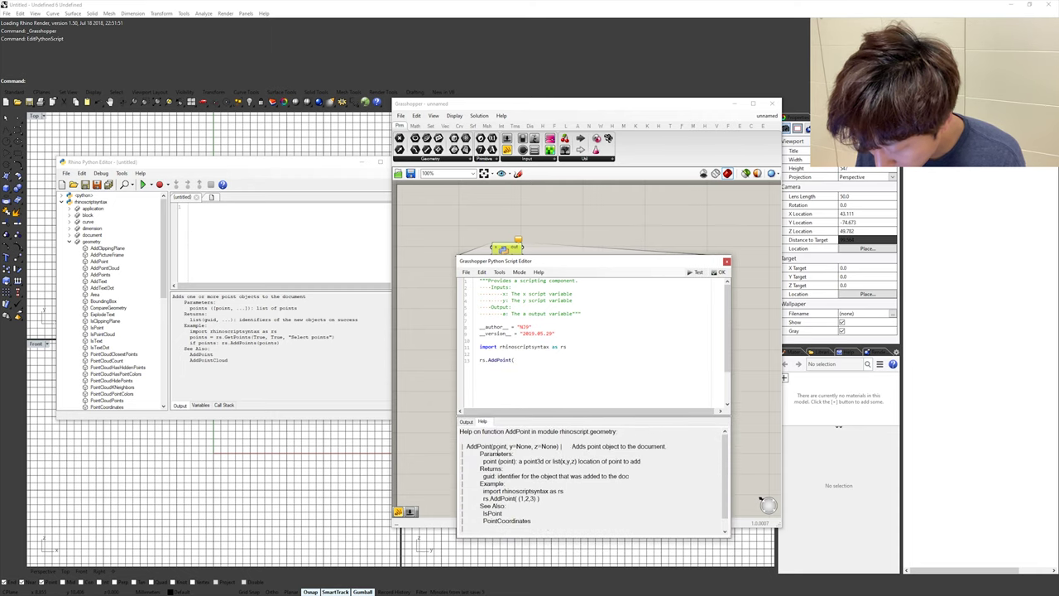
pyautogui.click(324, 346)
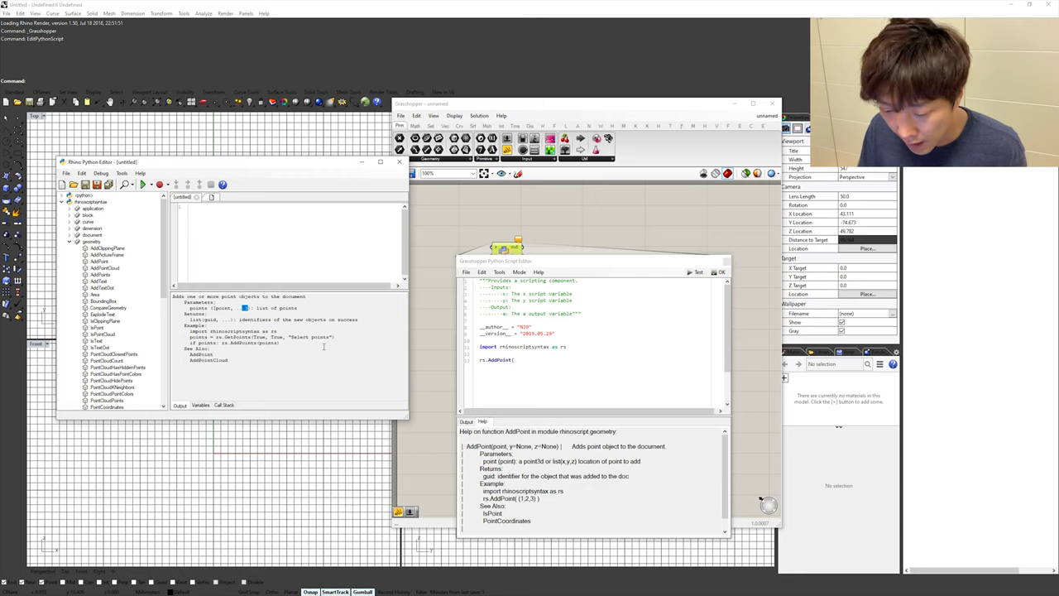
pyautogui.keyDown('ctrl'); pyautogui.scroll(2, 325, 346); pyautogui.keyUp('ctrl')
pyautogui.keyDown('ctrl'); pyautogui.scroll(-1, 324, 346); pyautogui.keyUp('ctrl')
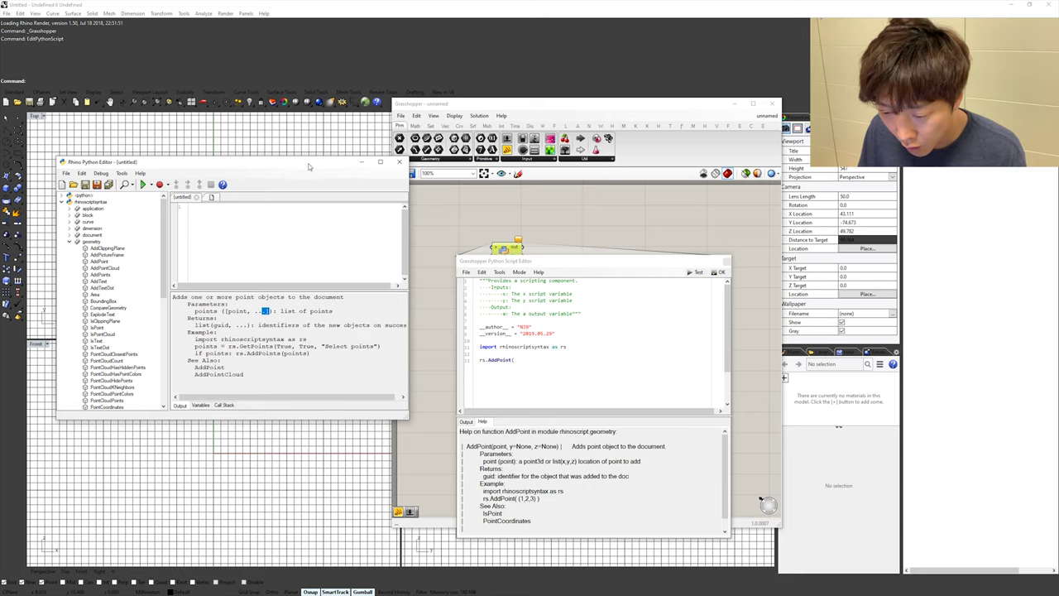
pyautogui.moveTo(308, 167); pyautogui.dragTo(292, 170)
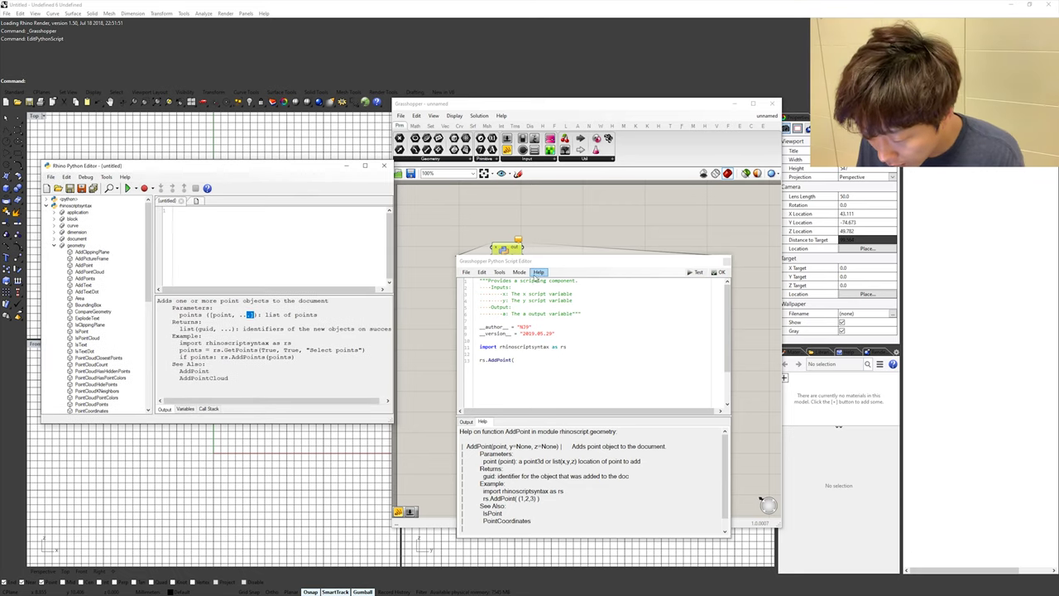
# - Replace the GhPython component's code with the rhinoscriptsyntax basics sample and look through it
pyautogui.click(124, 177)
pyautogui.click(496, 252)
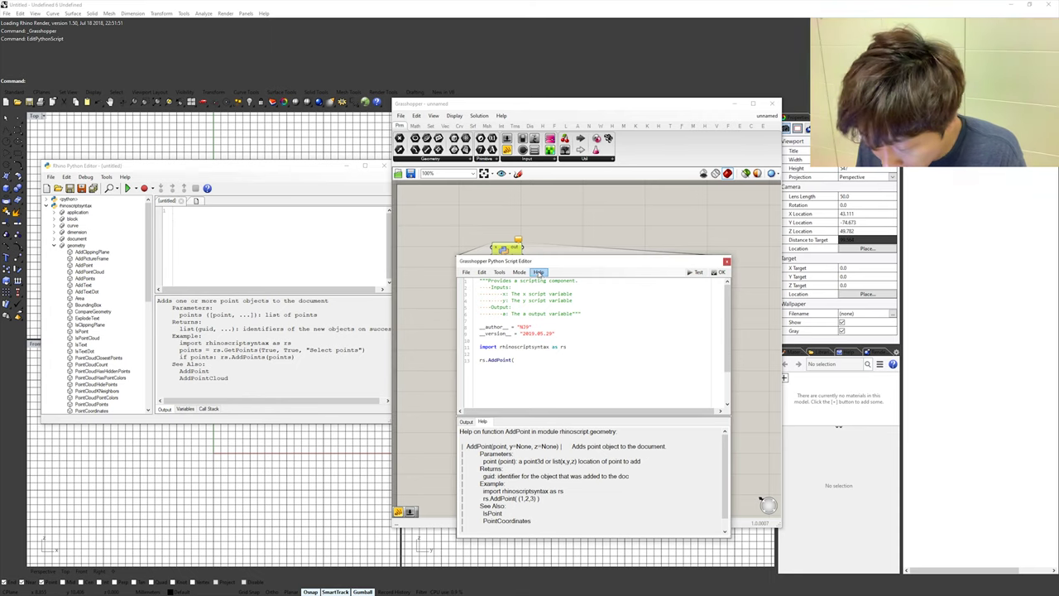
pyautogui.click(539, 272)
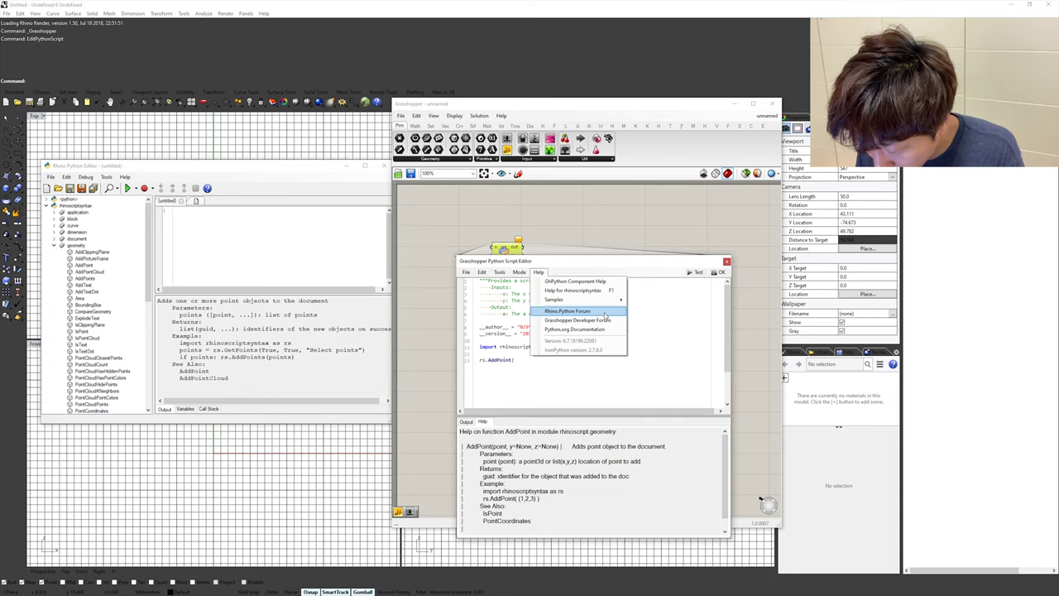
pyautogui.moveTo(612, 301)
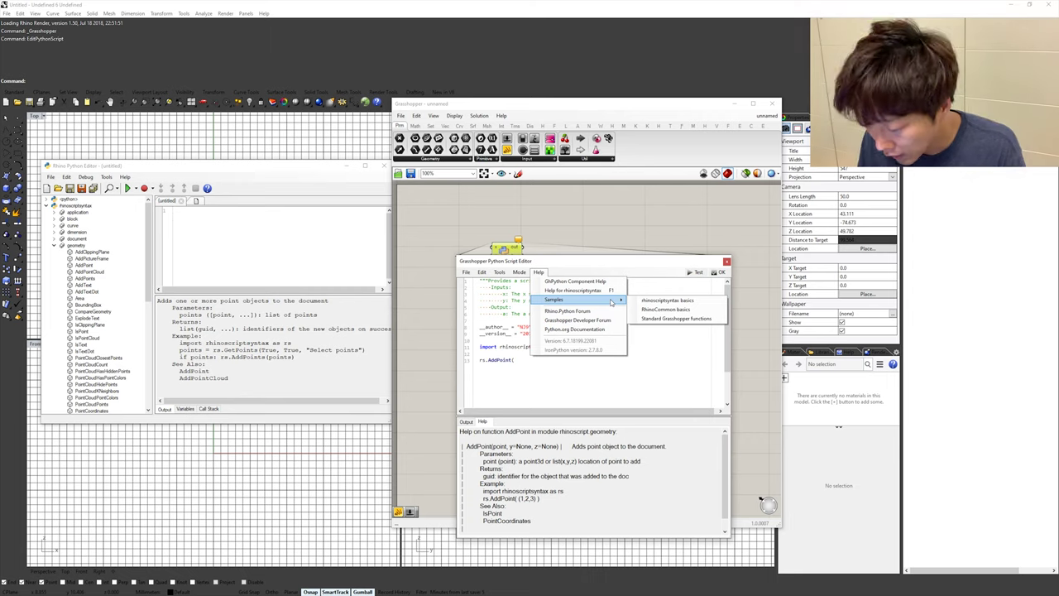
pyautogui.click(675, 311)
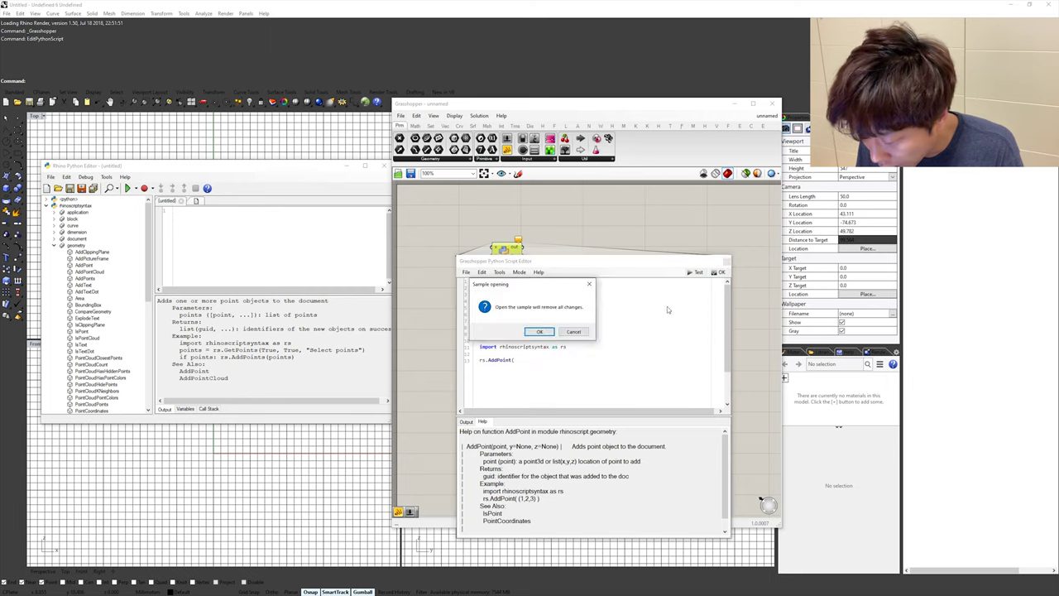
pyautogui.click(544, 334)
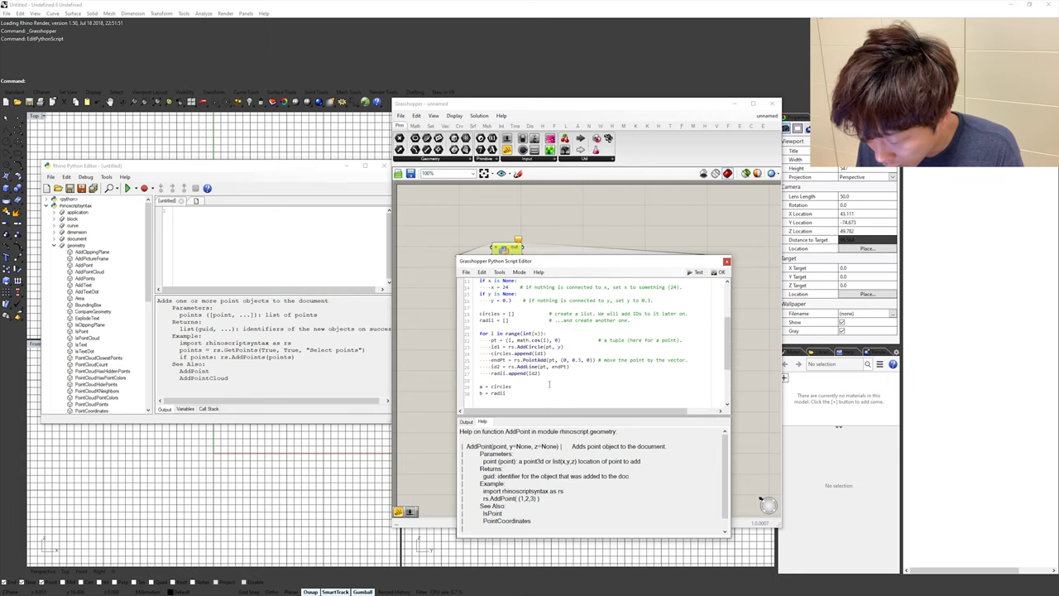
pyautogui.scroll(-3, 500, 340)
pyautogui.scroll(3, 530, 350)
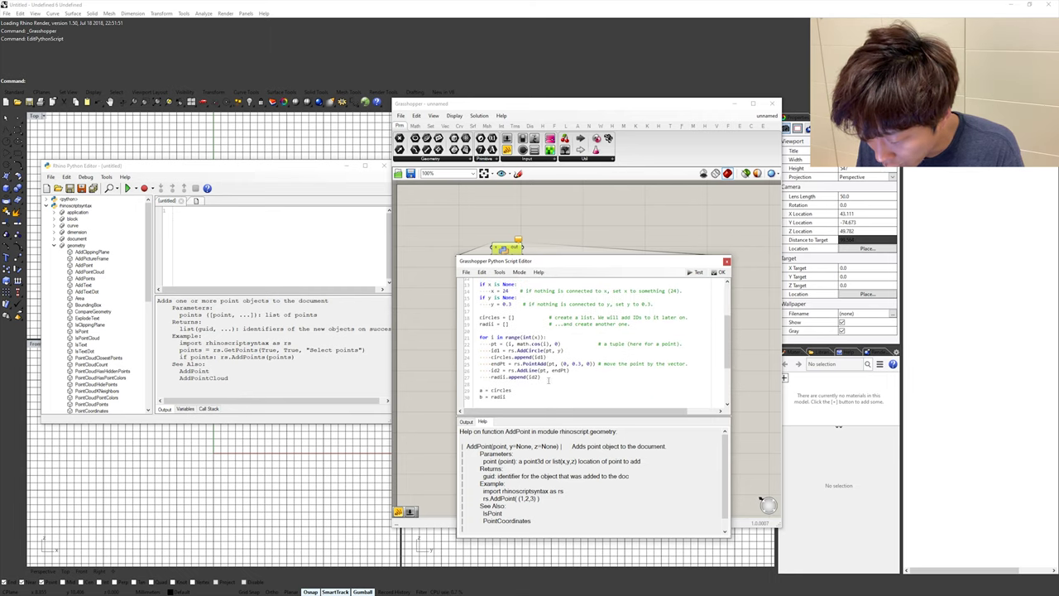
# - Highlight the sample's main code block, then open the online rhinoscriptsyntax reference and activate its module search
pyautogui.moveTo(548, 381); pyautogui.dragTo(478, 284)
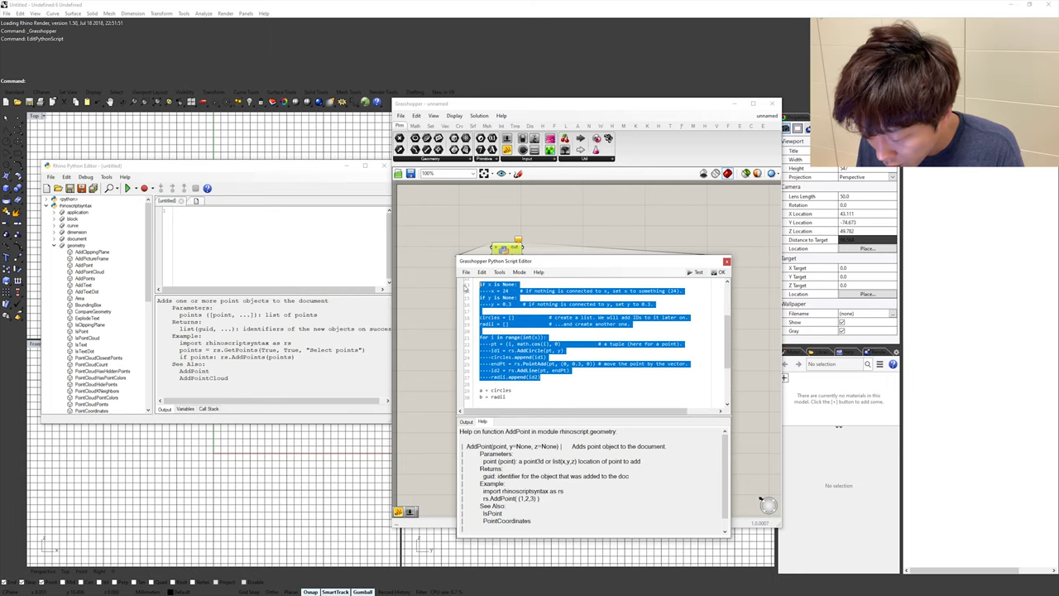
pyautogui.click(540, 272)
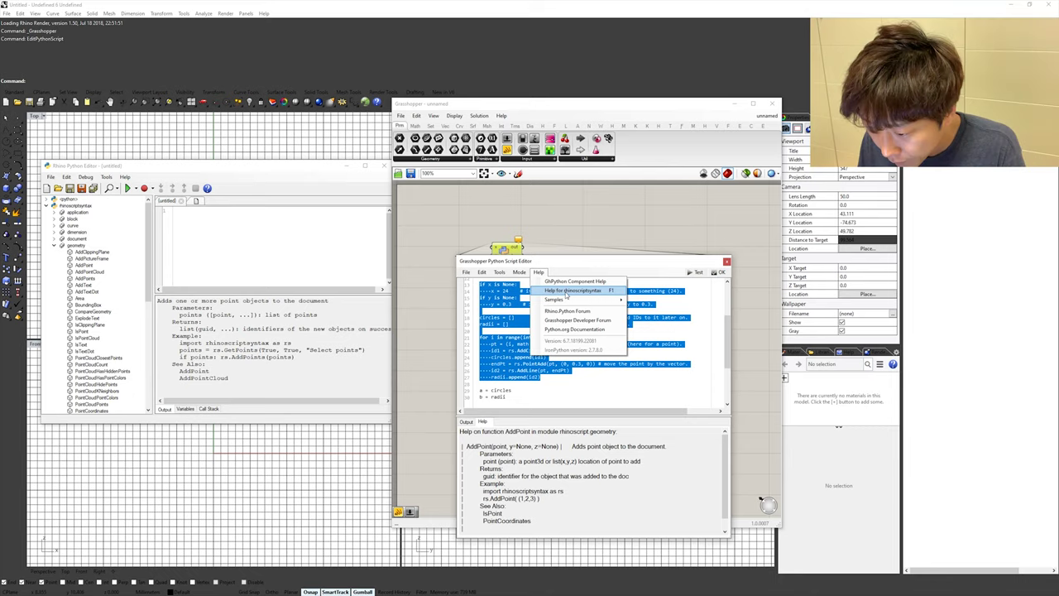
pyautogui.click(562, 293)
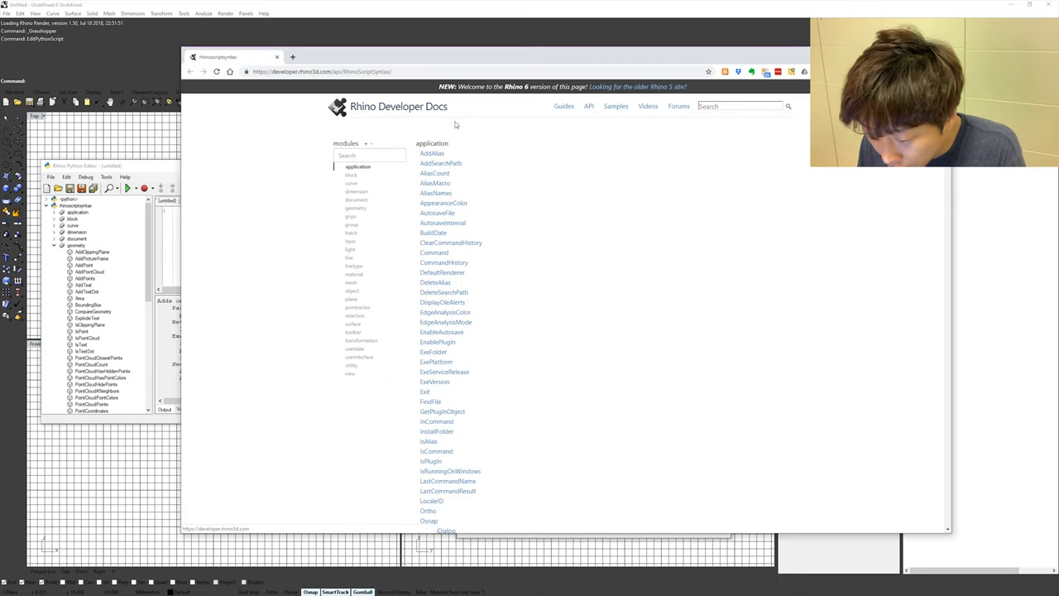
pyautogui.click(365, 155)
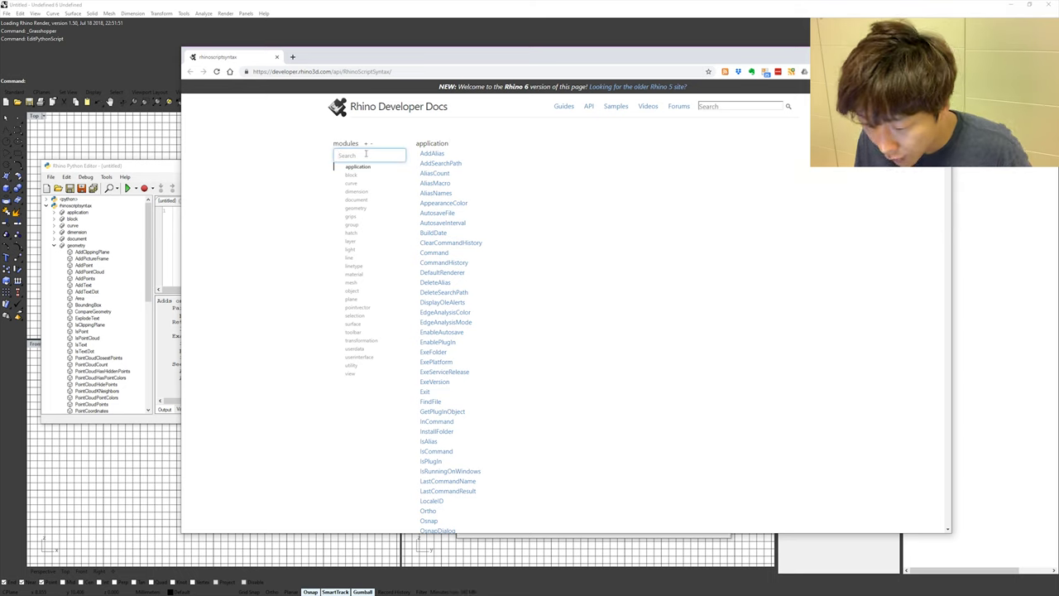
pyautogui.write('color')
pyautogui.press('BackSpace')
pyautogui.press('BackSpace')
pyautogui.press('BackSpace')
pyautogui.press('BackSpace')
pyautogui.press('BackSpace')
# - Search the rhinoscriptsyntax reference for AddPoint, open its entry and highlight the example code
pyautogui.write('add')
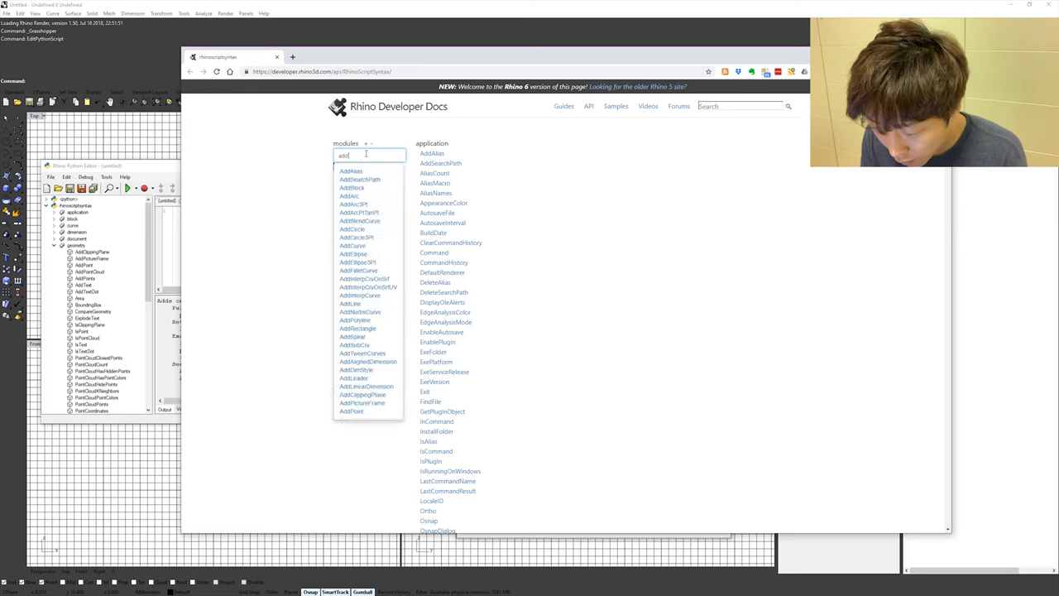
pyautogui.write('point')
pyautogui.click(365, 168)
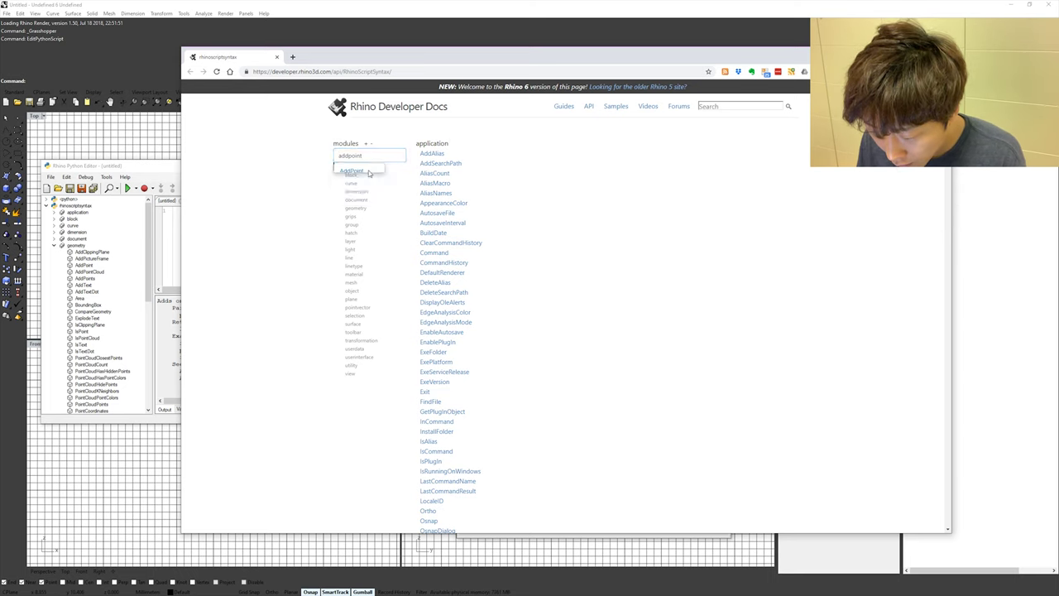
pyautogui.click(361, 156)
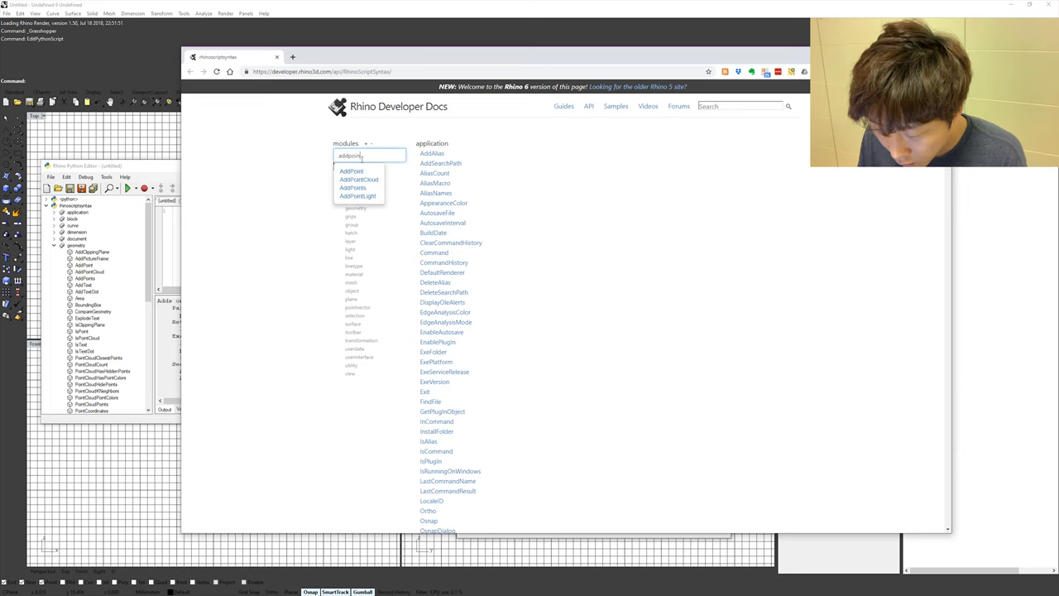
pyautogui.click(351, 172)
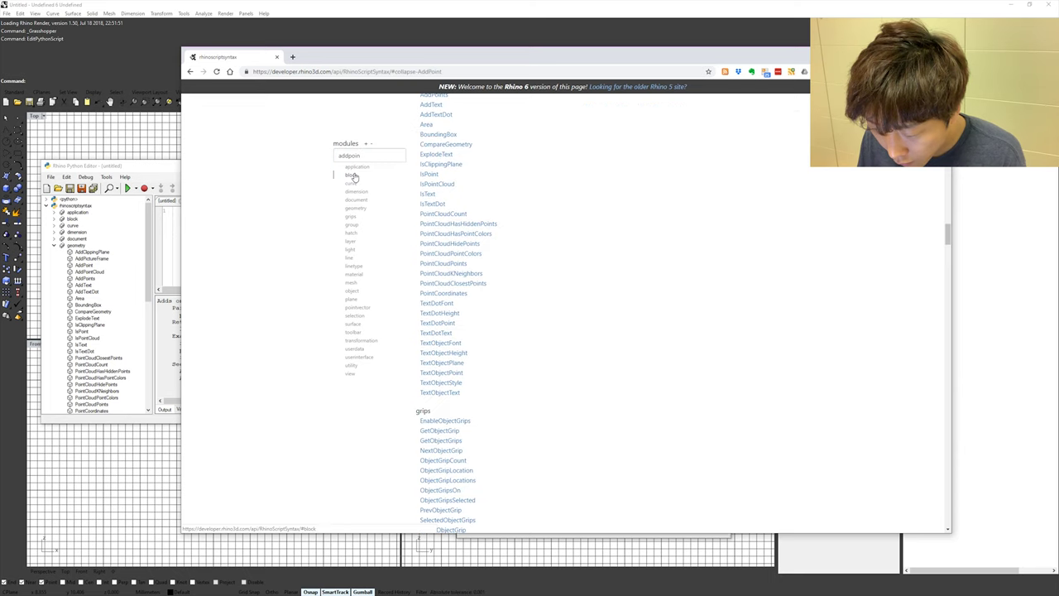
pyautogui.moveTo(514, 231); pyautogui.dragTo(422, 222)
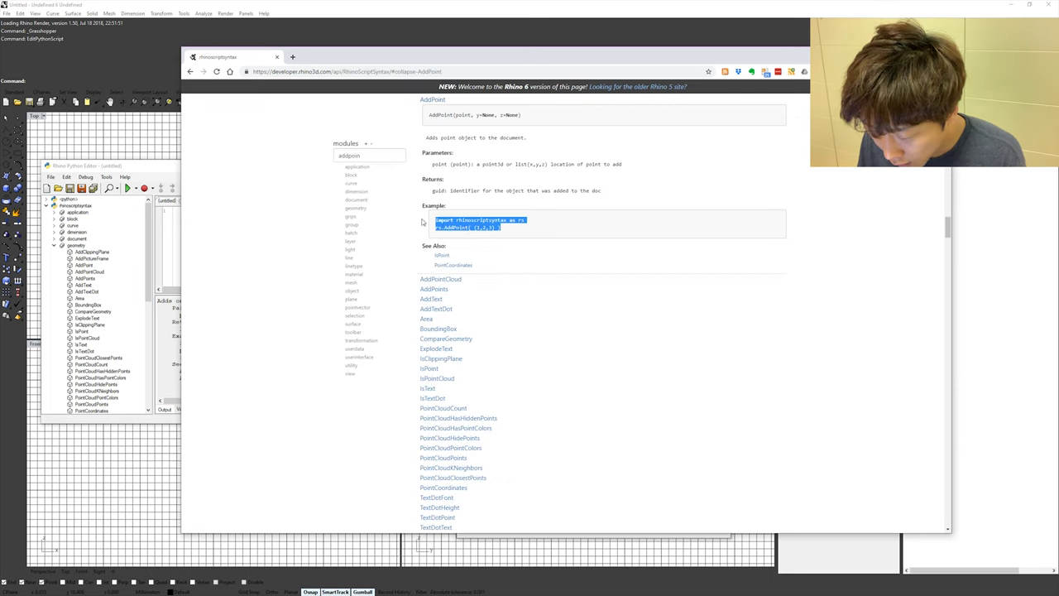
# - Browse down to the layer module, open the ExpandLayer entry and highlight its example code
pyautogui.scroll(-3, 463, 366)
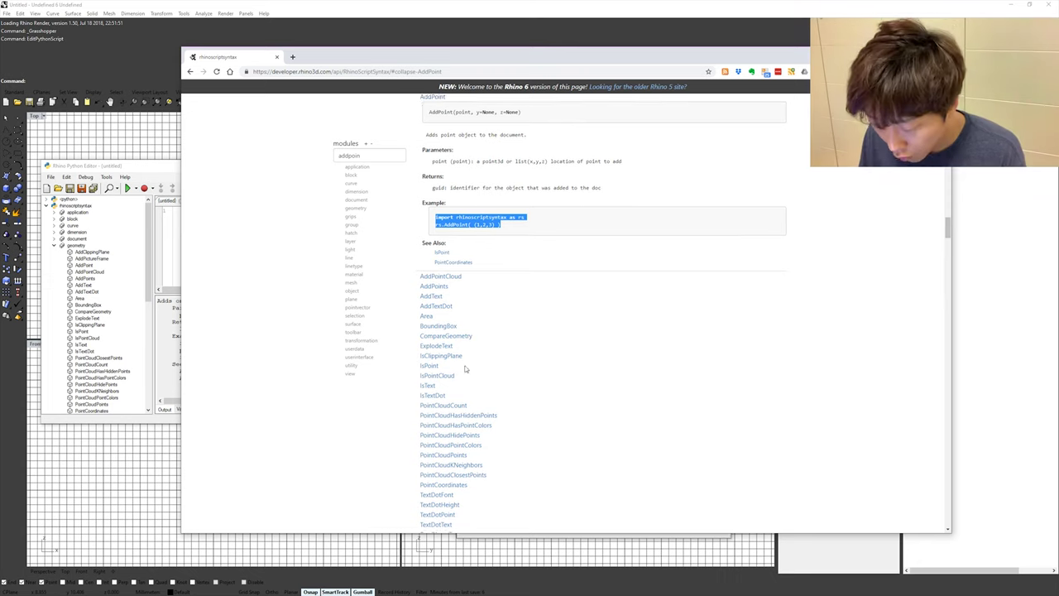
pyautogui.scroll(-8, 436, 374)
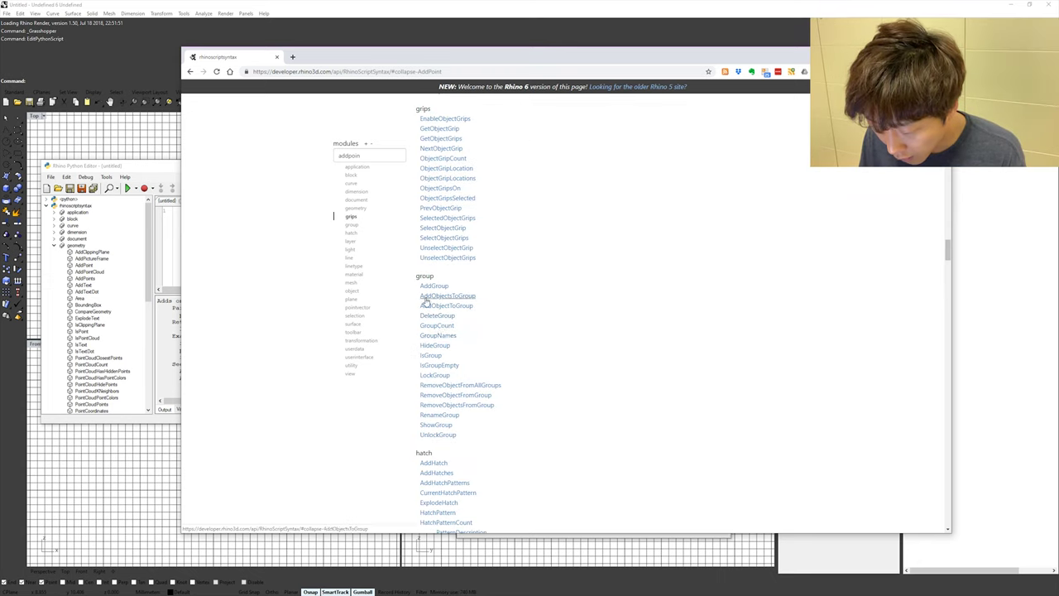
pyautogui.scroll(-3, 438, 333)
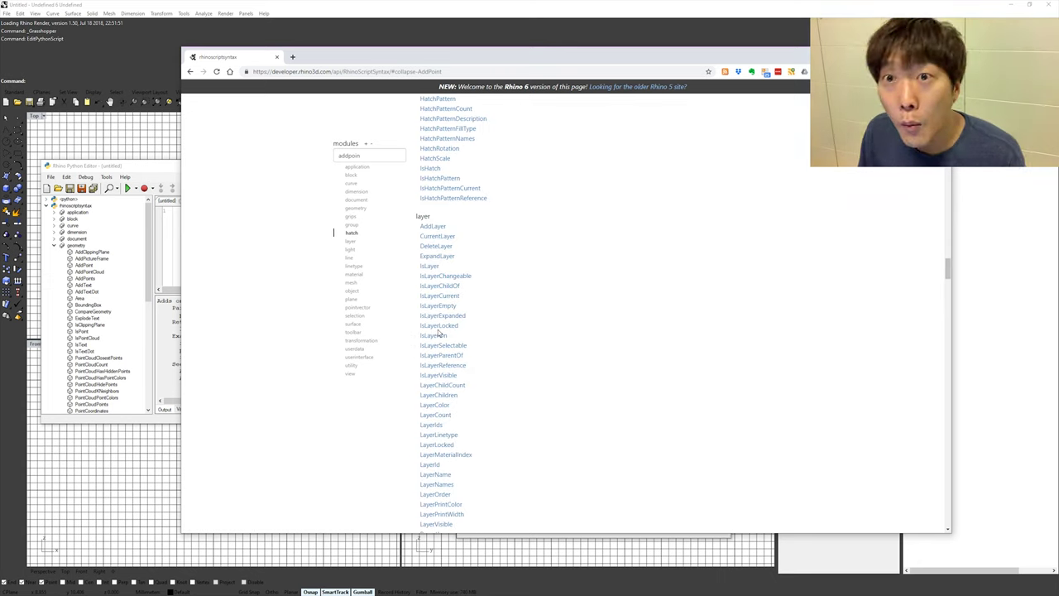
pyautogui.click(439, 256)
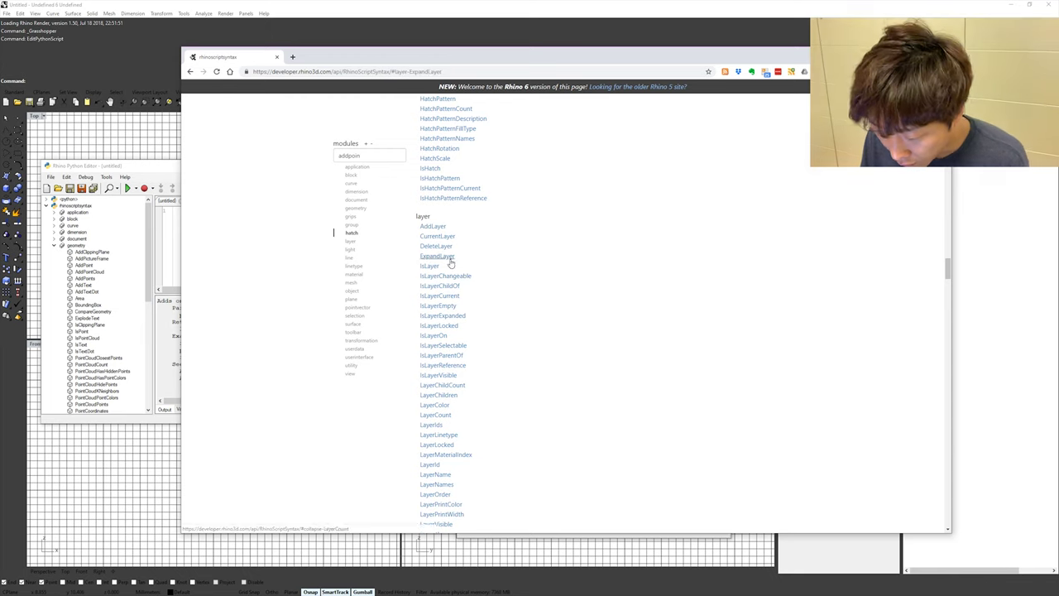
pyautogui.moveTo(549, 244); pyautogui.dragTo(435, 227)
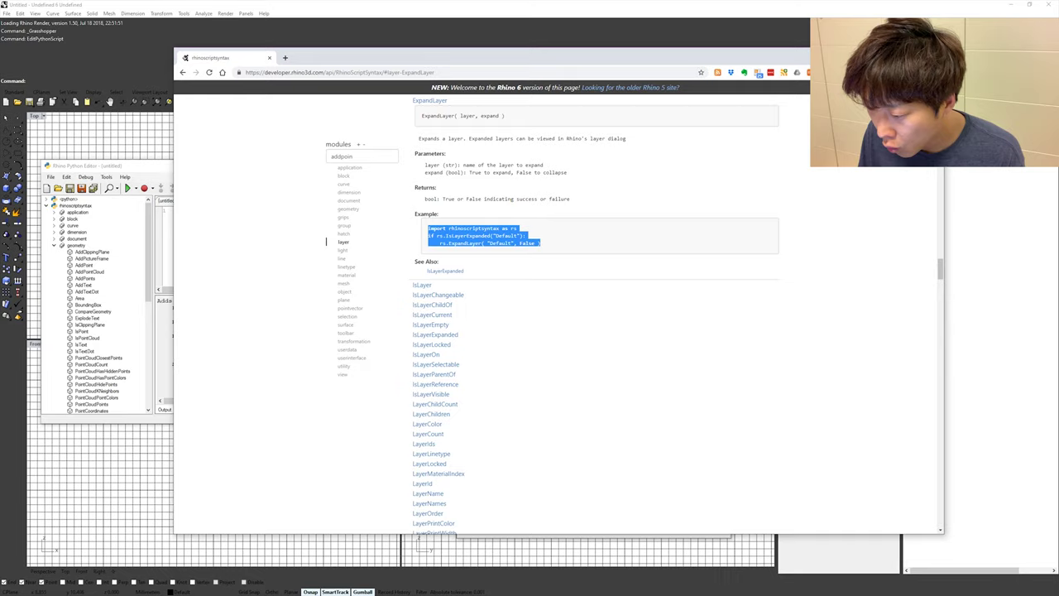
# - Close the Grasshopper script editor, open the RhinoIronPython.chm help file and clear the Grasshopper window out of the way
pyautogui.hotkey('alt', 'Tab')
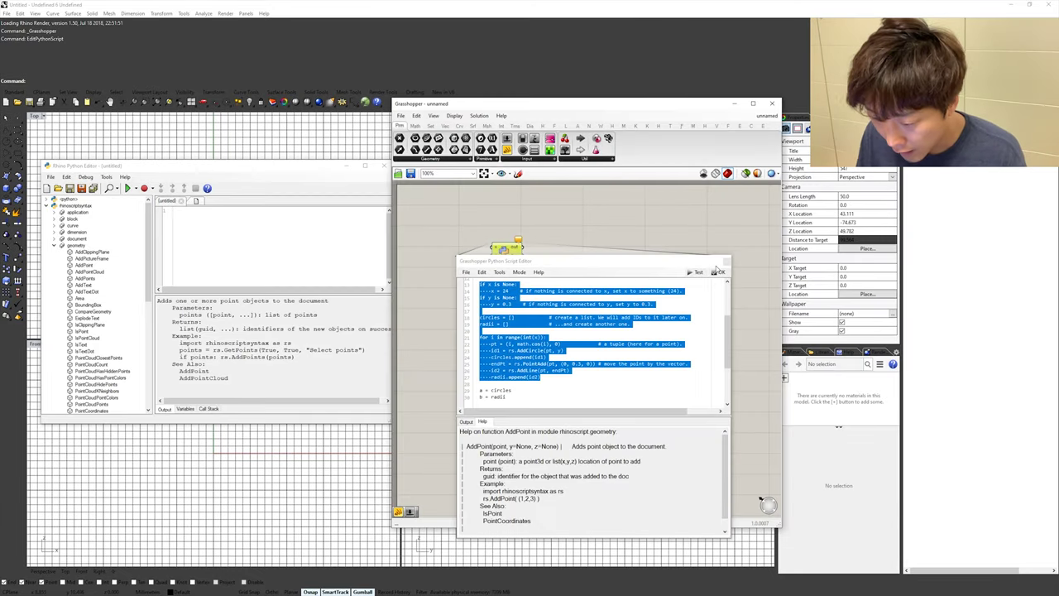
pyautogui.click(718, 271)
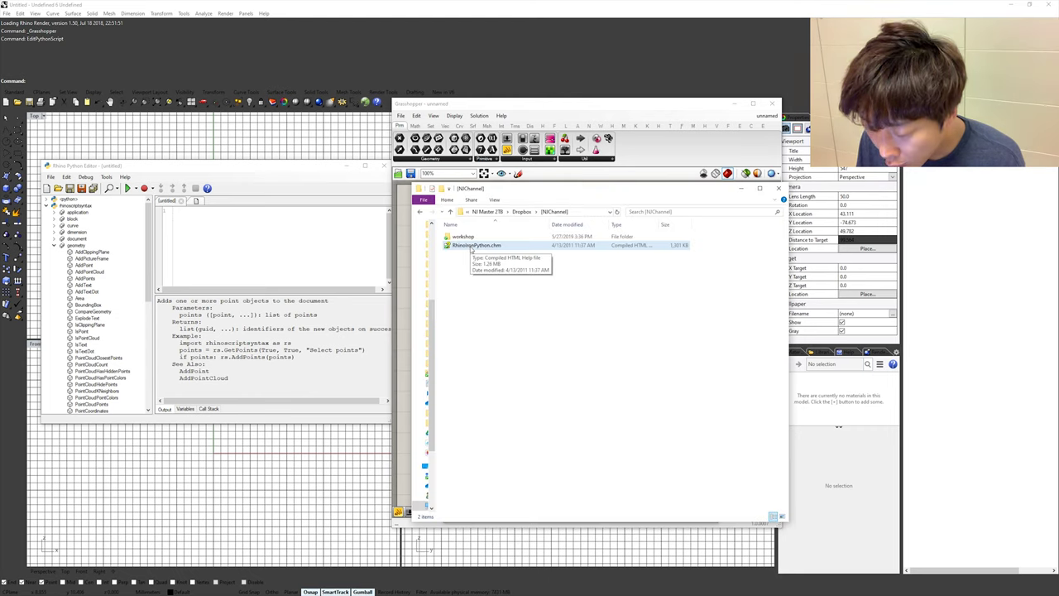
pyautogui.doubleClick(475, 245)
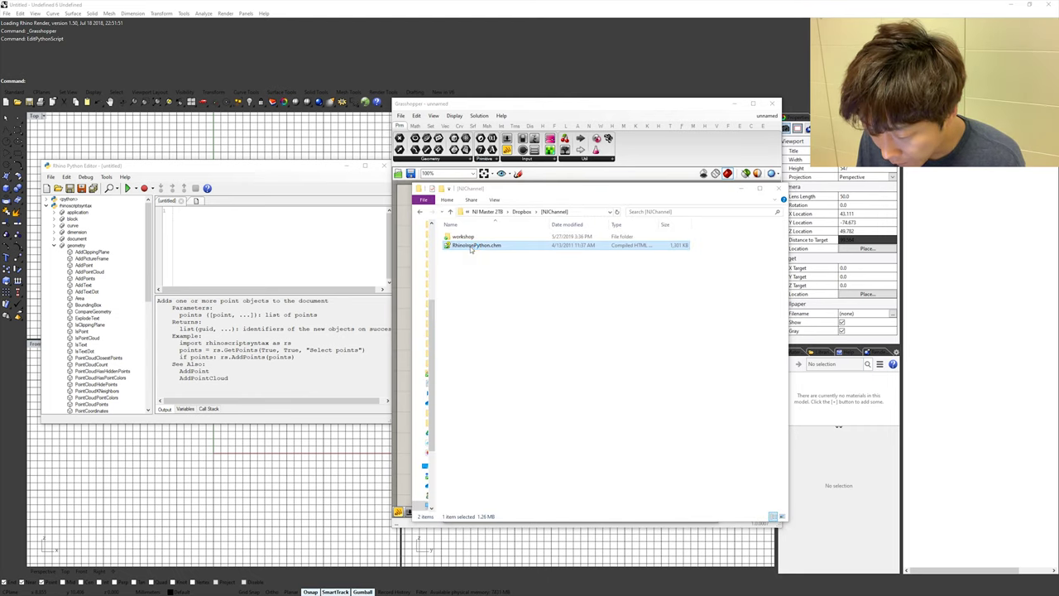
pyautogui.click(770, 104)
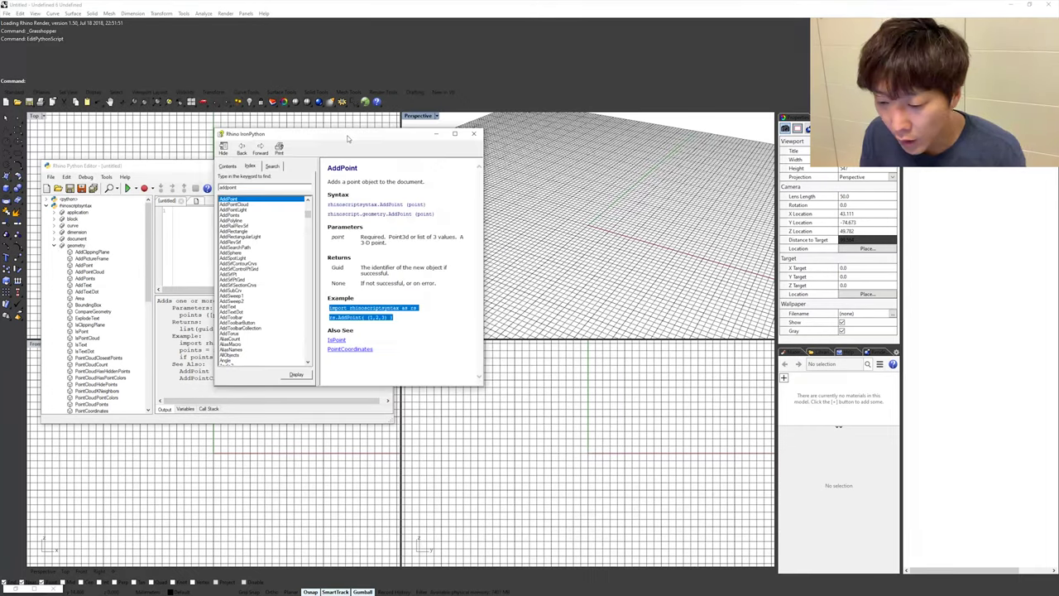
# - Review the AddPoint page in the Rhino IronPython help and highlight its two-line example
pyautogui.moveTo(347, 135); pyautogui.dragTo(358, 140)
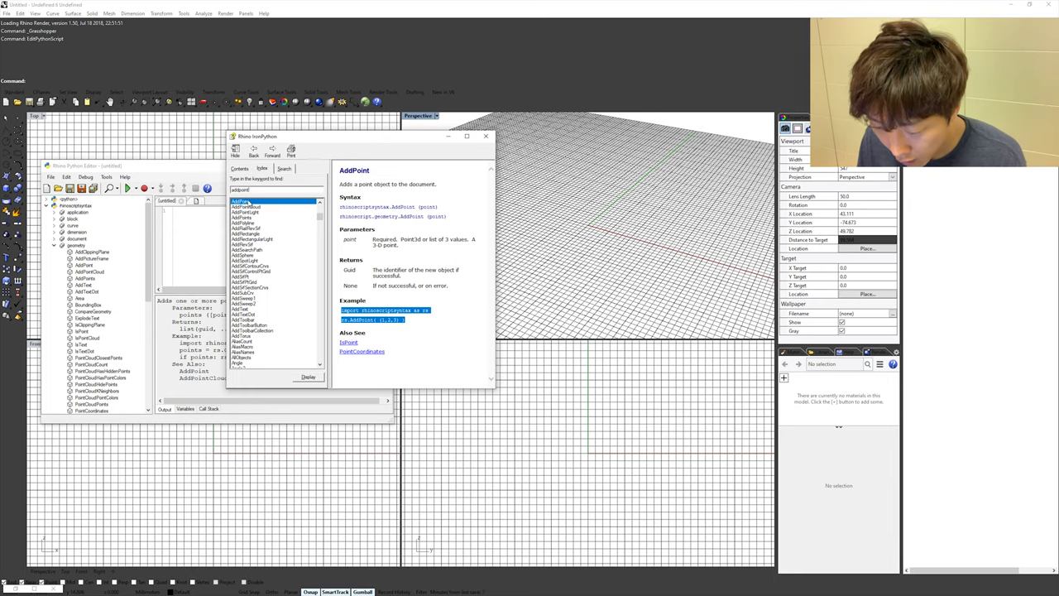
pyautogui.click(391, 318)
pyautogui.moveTo(412, 326); pyautogui.dragTo(336, 312)
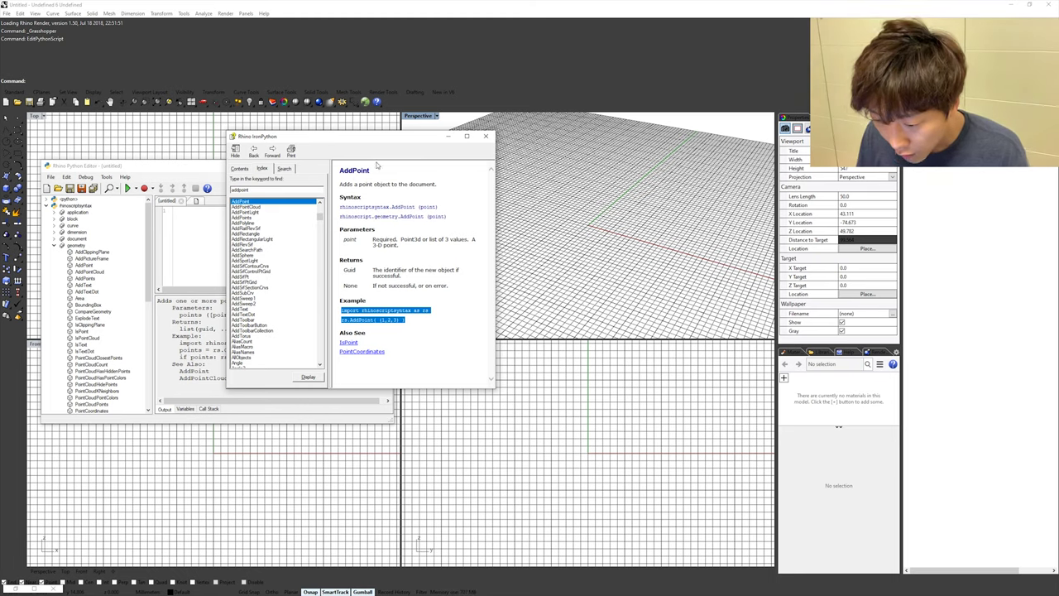
pyautogui.moveTo(378, 139)
pyautogui.mouseDown()
pyautogui.moveTo(399, 142)
pyautogui.moveTo(385, 145)
pyautogui.moveTo(393, 153)
pyautogui.mouseUp()
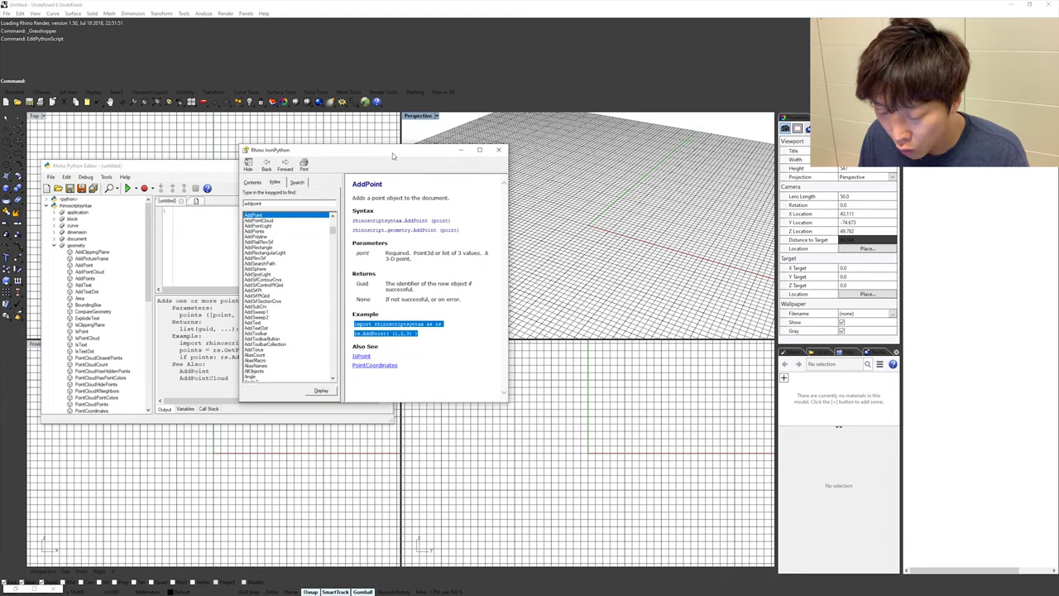
# - Switch to the web browser, search Google for "rhino development" and open the Rhino and Grasshopper Developer Documentation result
pyautogui.hotkey('alt', 'Tab')
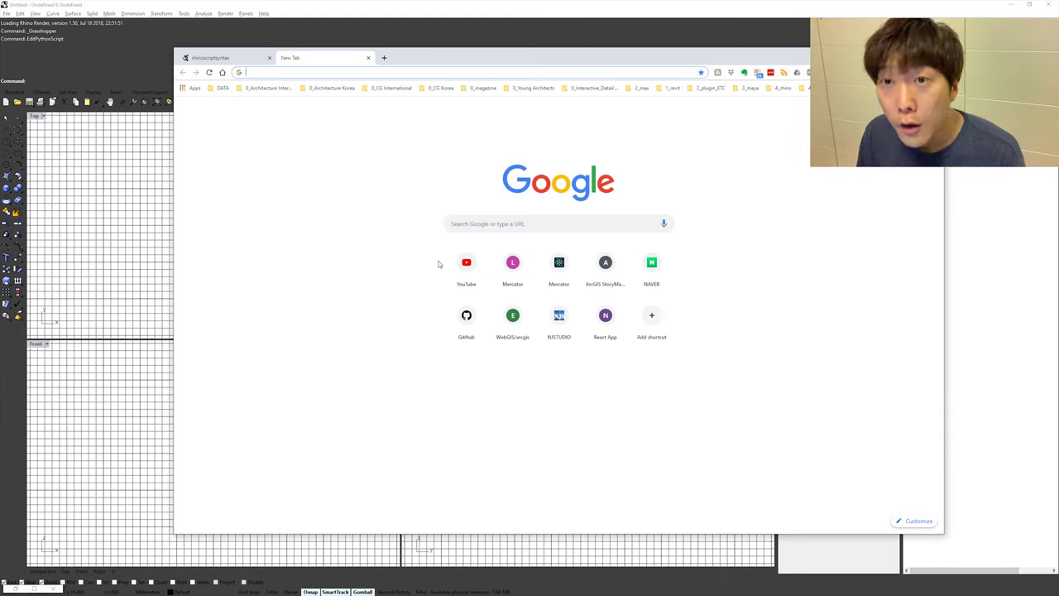
pyautogui.click(522, 216)
pyautogui.write('rhino deve')
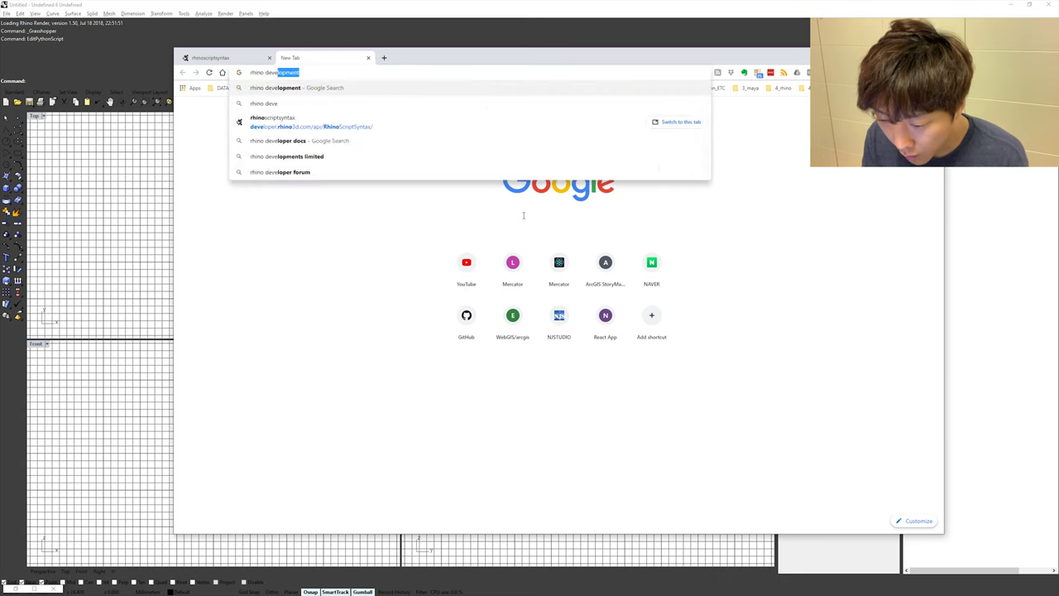
pyautogui.press('Return')
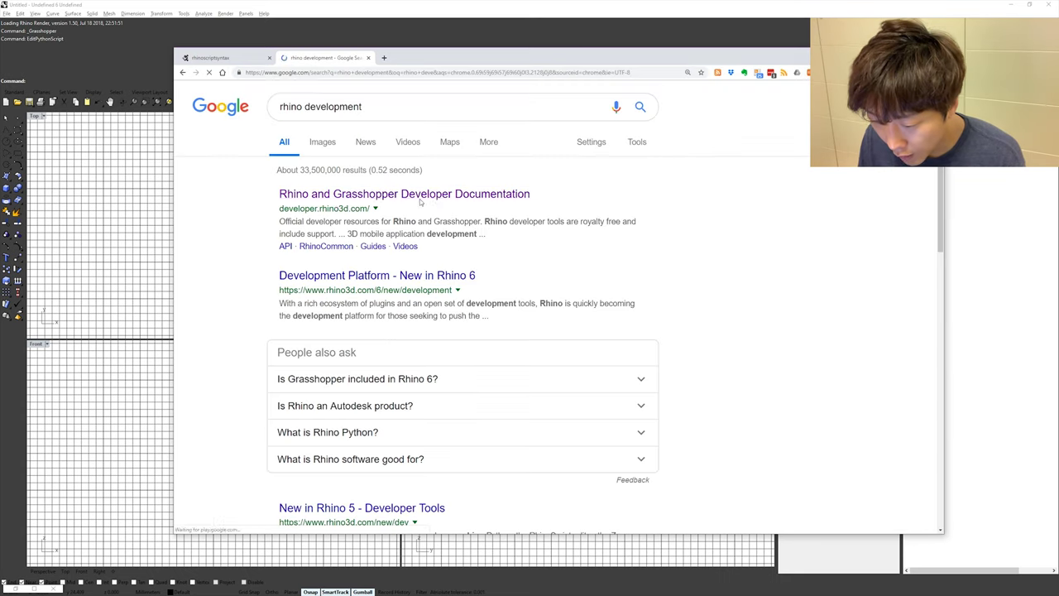
pyautogui.click(370, 197)
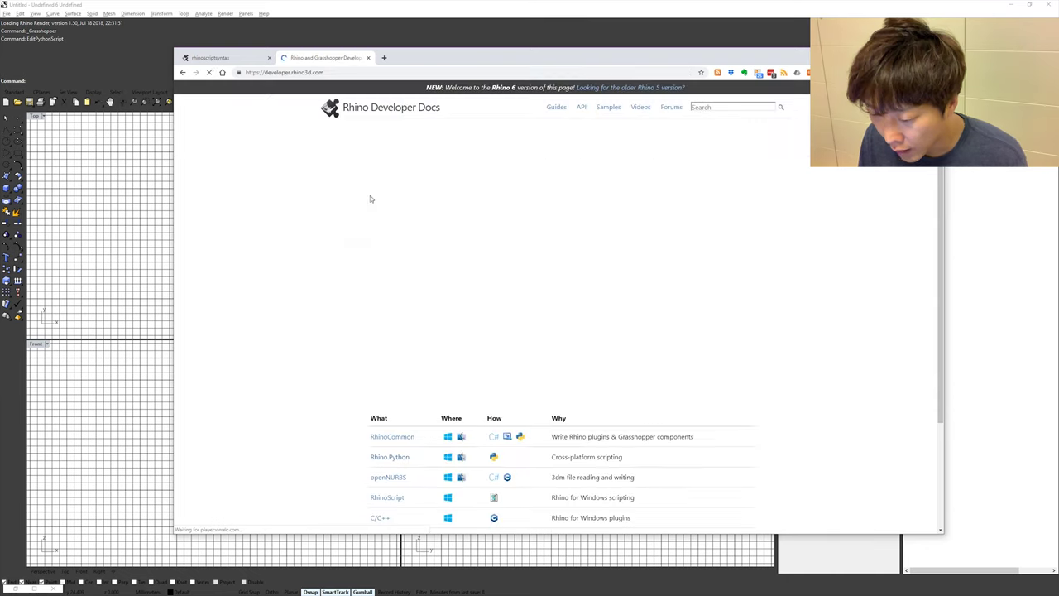
# - Examine the developer docs home page's table of development options, then browse the Samples page
pyautogui.scroll(-1, 394, 333)
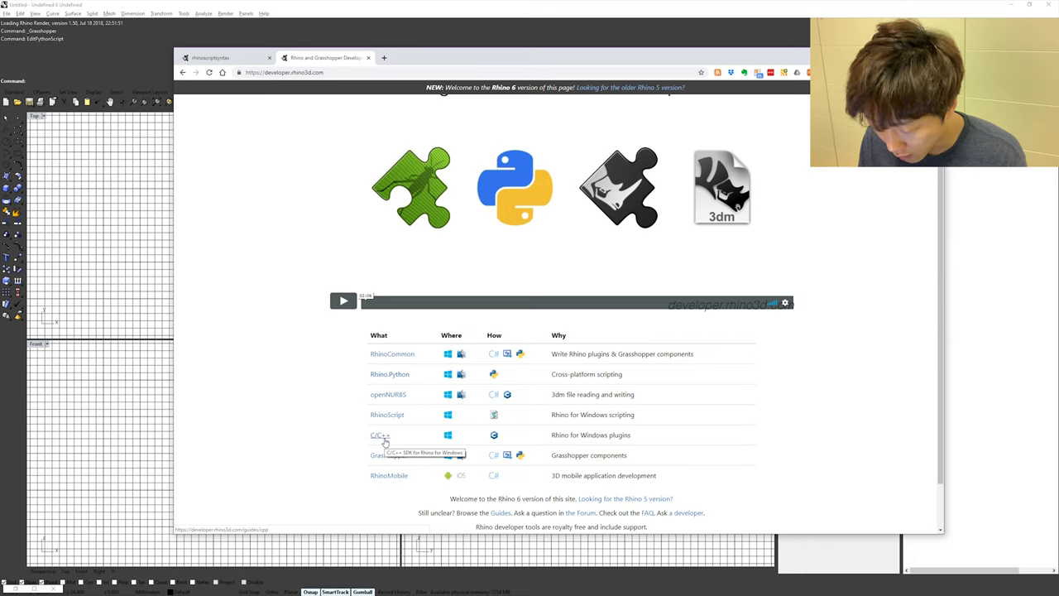
pyautogui.scroll(1, 422, 459)
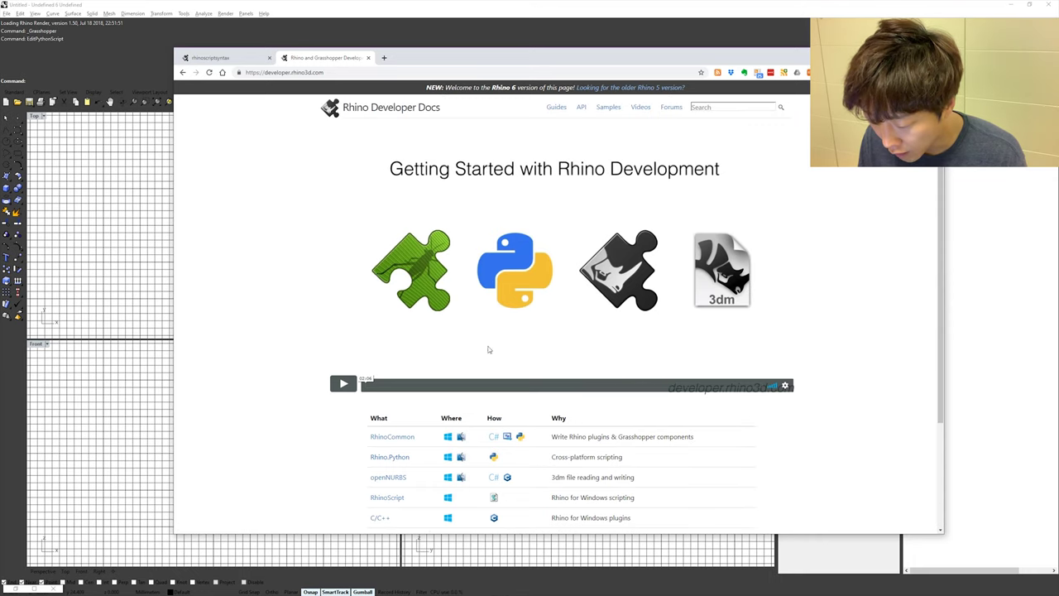
pyautogui.scroll(-2, 441, 468)
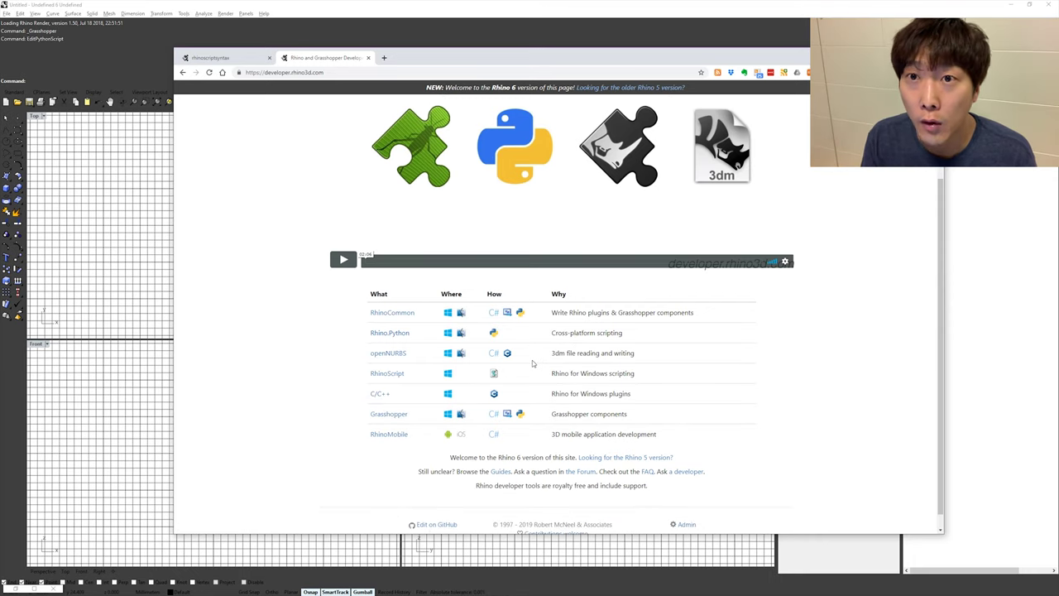
pyautogui.scroll(2, 531, 361)
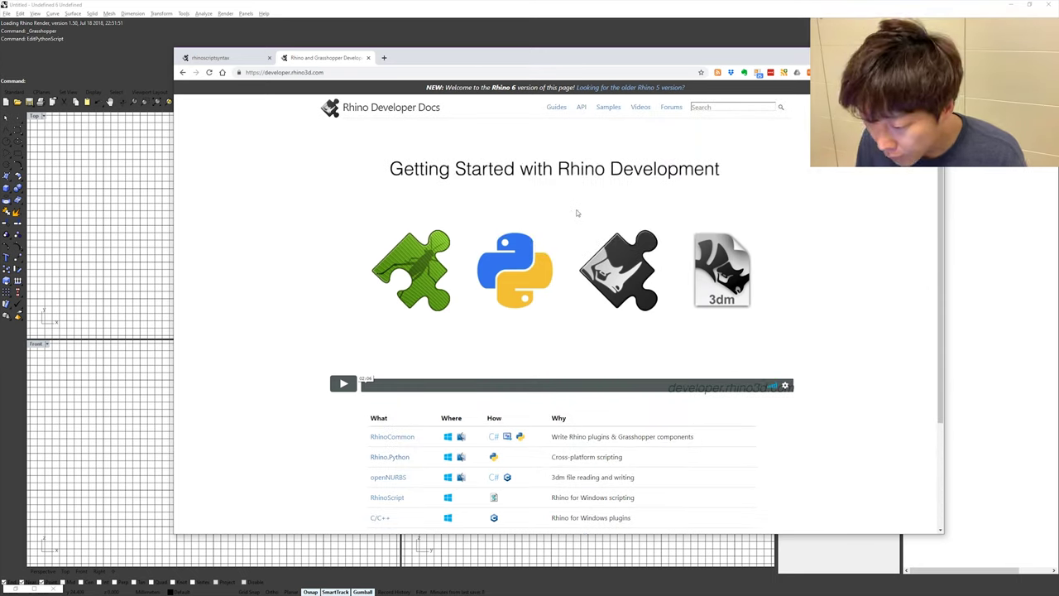
pyautogui.click(609, 109)
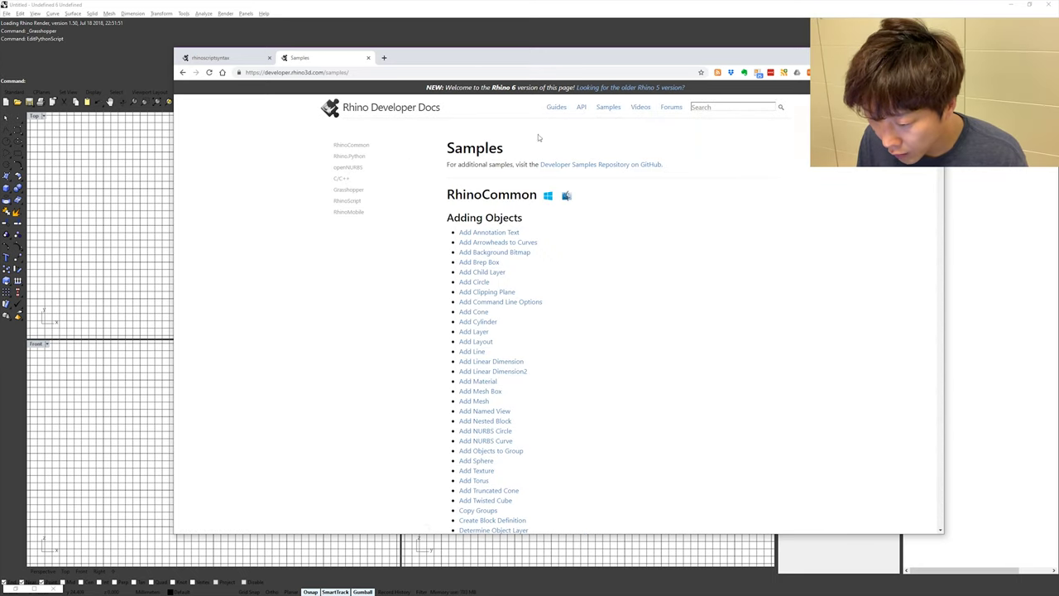
pyautogui.scroll(-4, 480, 294)
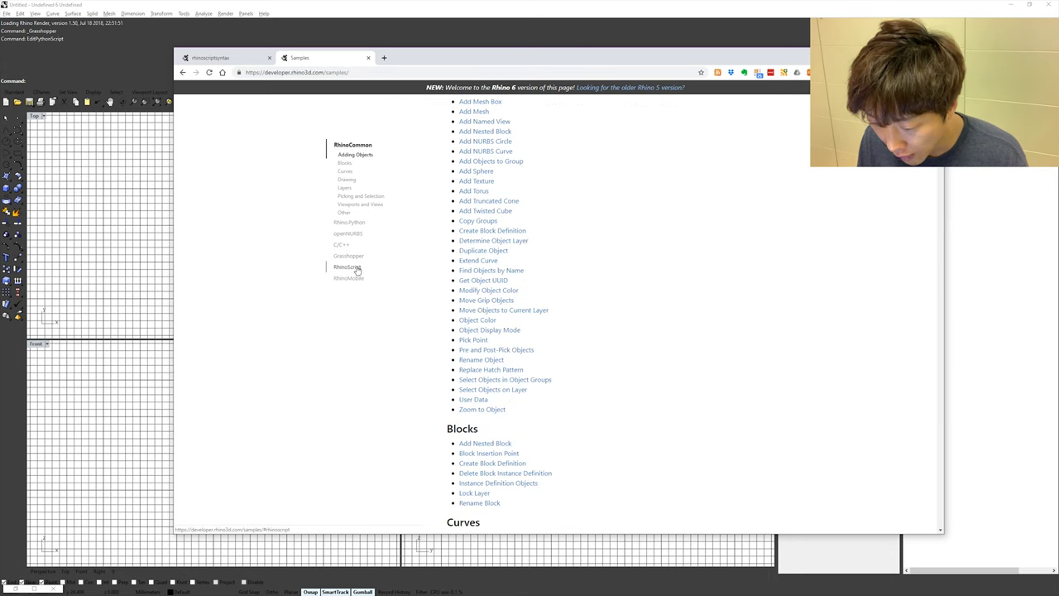
pyautogui.scroll(4, 527, 260)
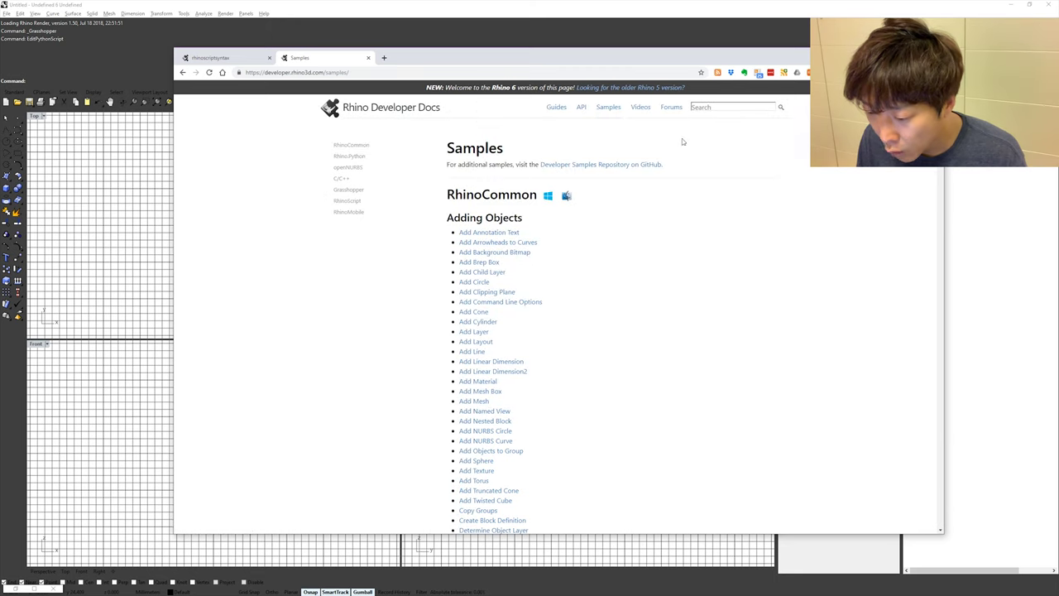
# - Open the Rhino.Python RhinoScriptSyntax reference from the API references and browse its application and block functions
pyautogui.click(582, 109)
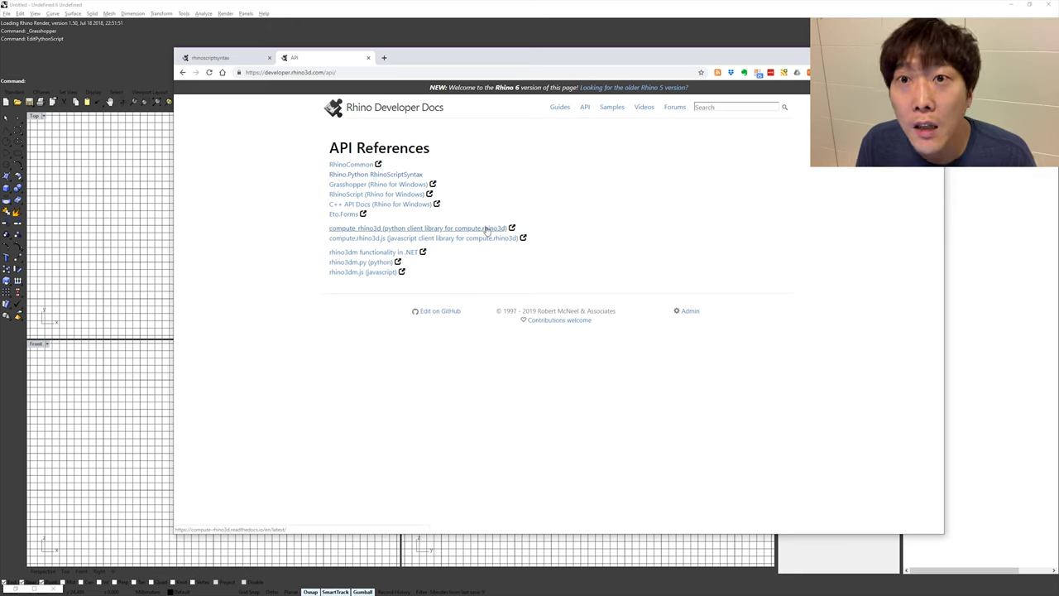
pyautogui.click(399, 175)
pyautogui.scroll(-3, 427, 314)
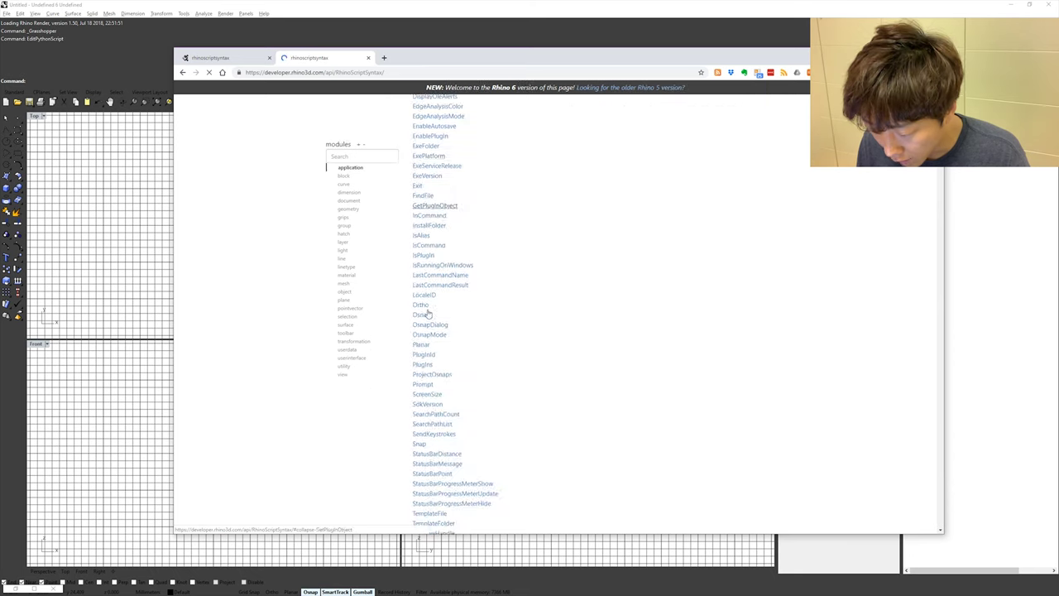
pyautogui.scroll(-5, 439, 331)
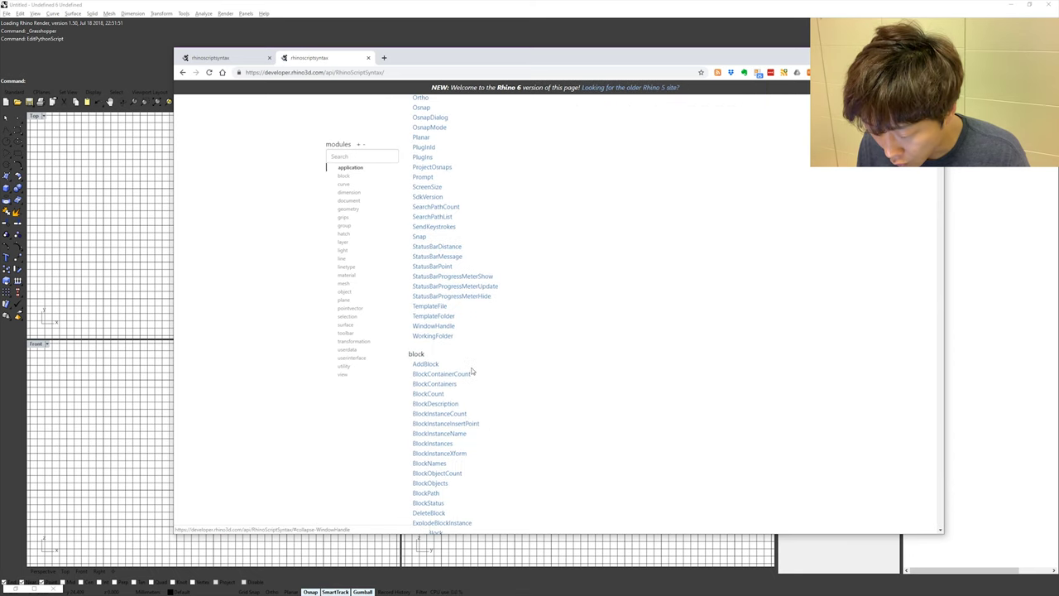
# - Open the CircleRadius entry in the curve functions and highlight the rs.GetObject("Select circle") call in its example
pyautogui.scroll(-10, 472, 372)
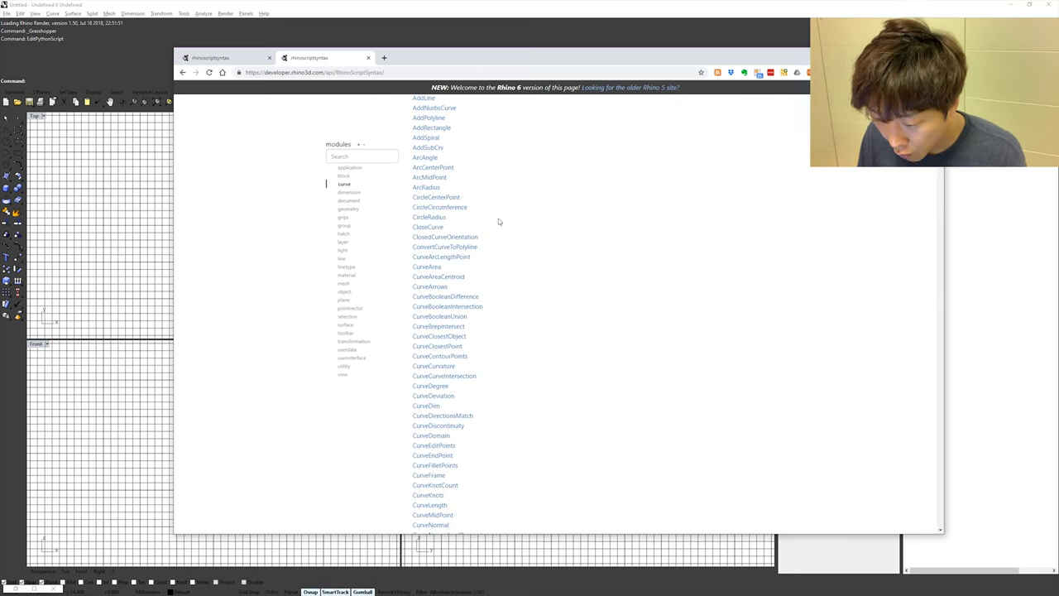
pyautogui.click(435, 218)
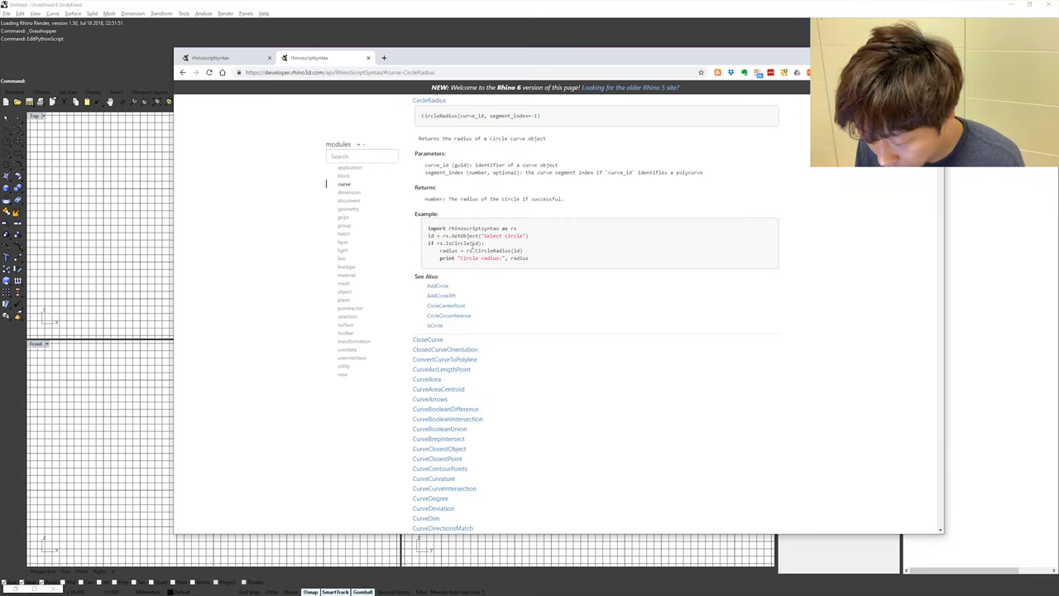
pyautogui.keyDown('ctrl'); pyautogui.scroll(5, 474, 244); pyautogui.keyUp('ctrl')
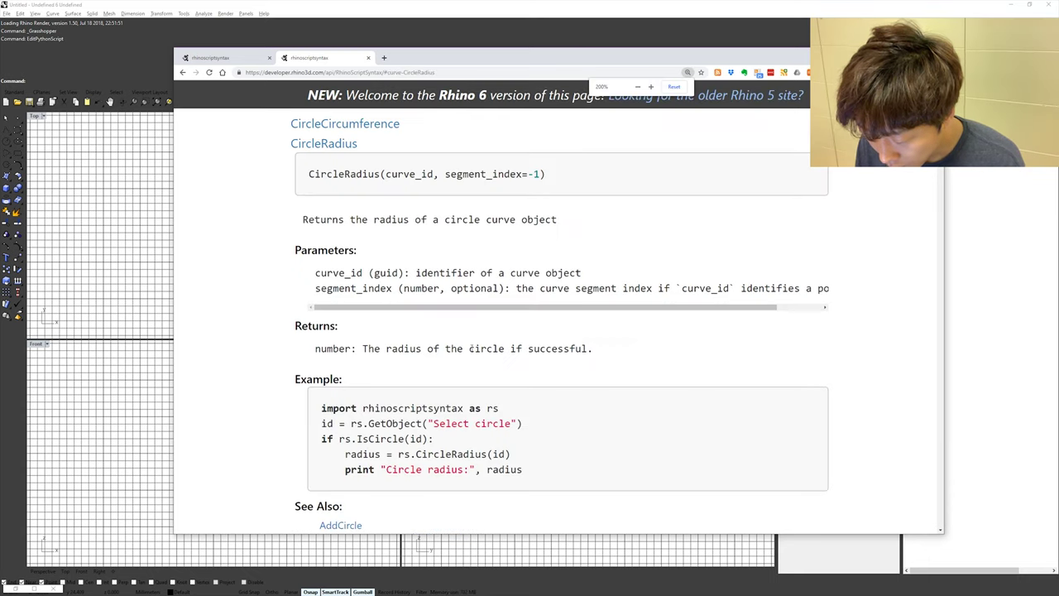
pyautogui.scroll(-2, 470, 349)
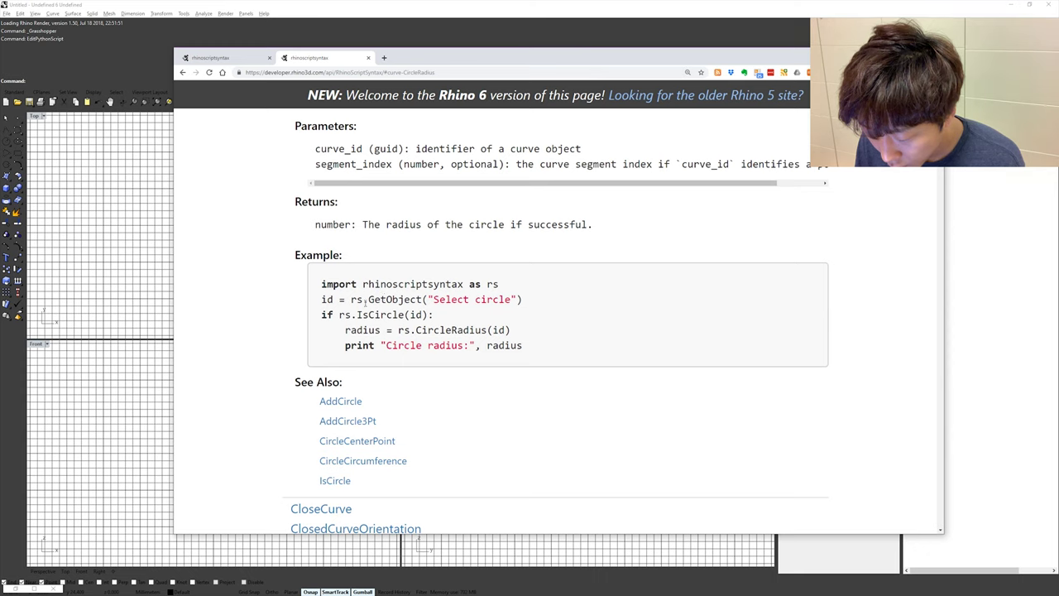
pyautogui.doubleClick(389, 300)
pyautogui.moveTo(523, 300); pyautogui.dragTo(350, 299)
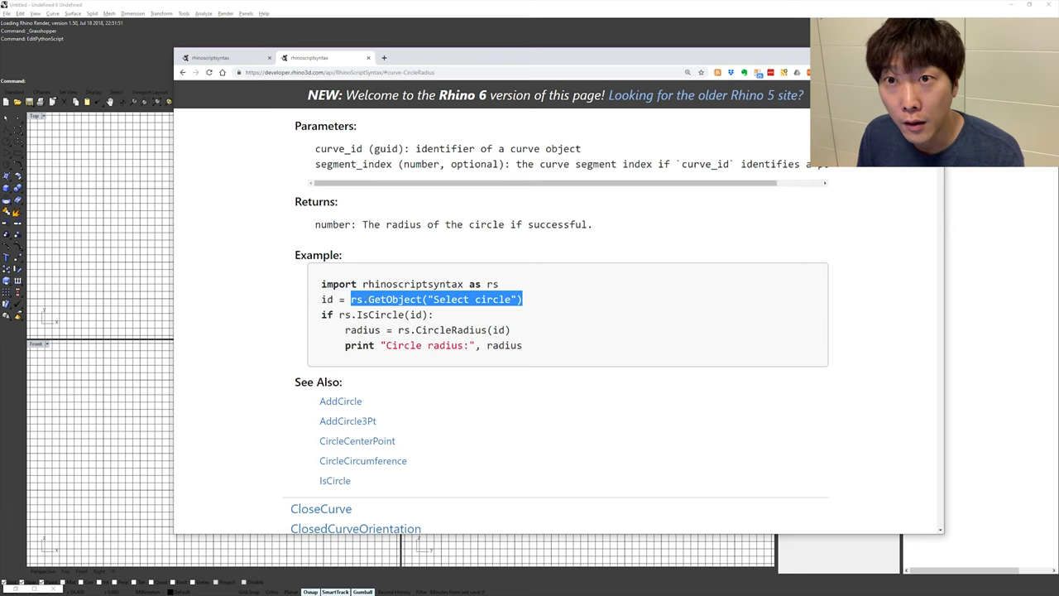
# - Switch to Rhino, bring up the command suggestions for "Edit" at the command prompt, and return to the browser
pyautogui.click(103, 80)
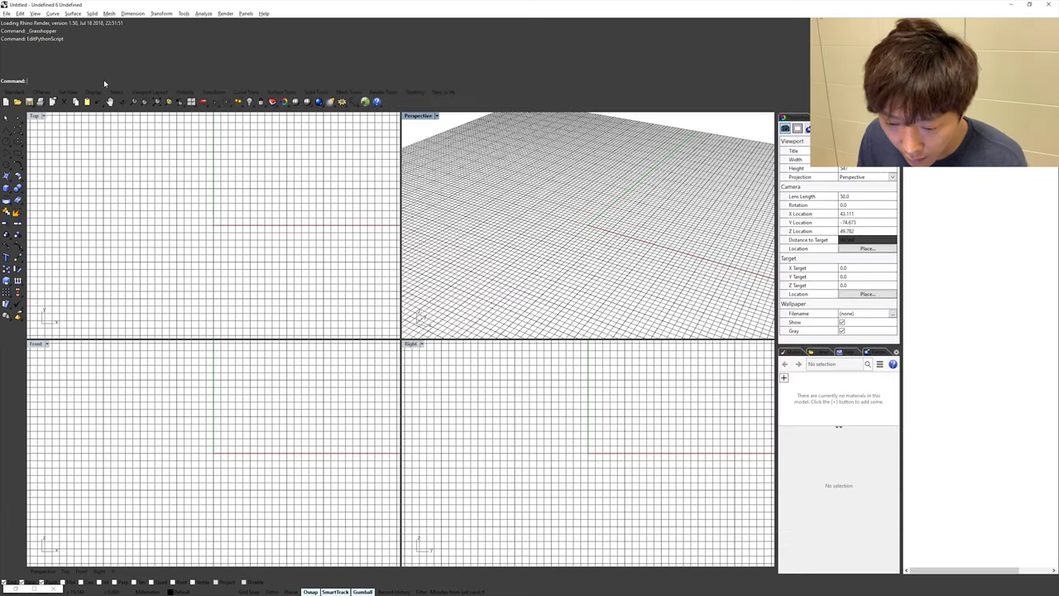
pyautogui.press('Up')
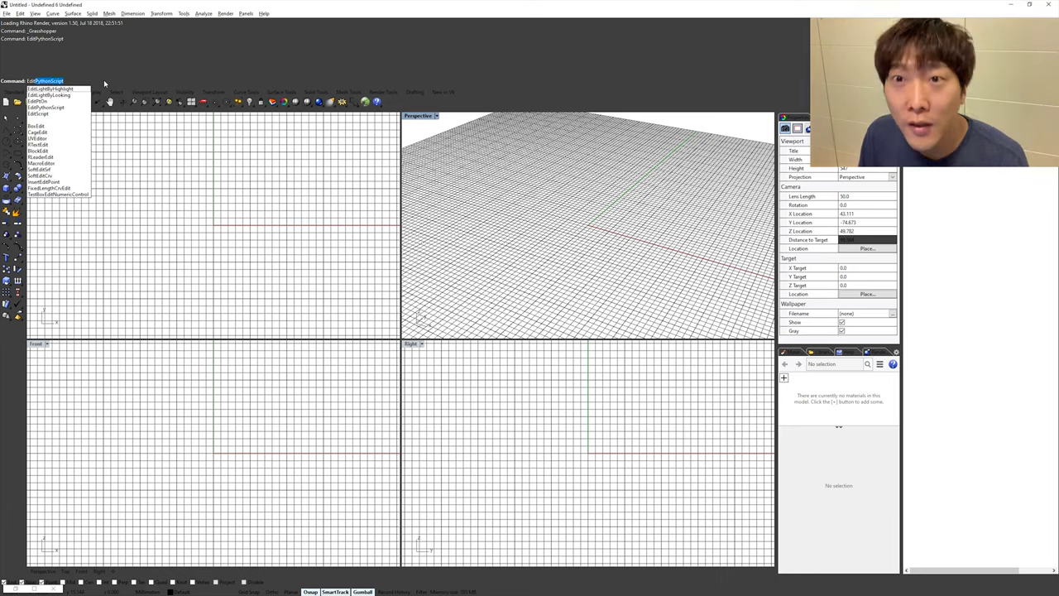
pyautogui.press('Down')
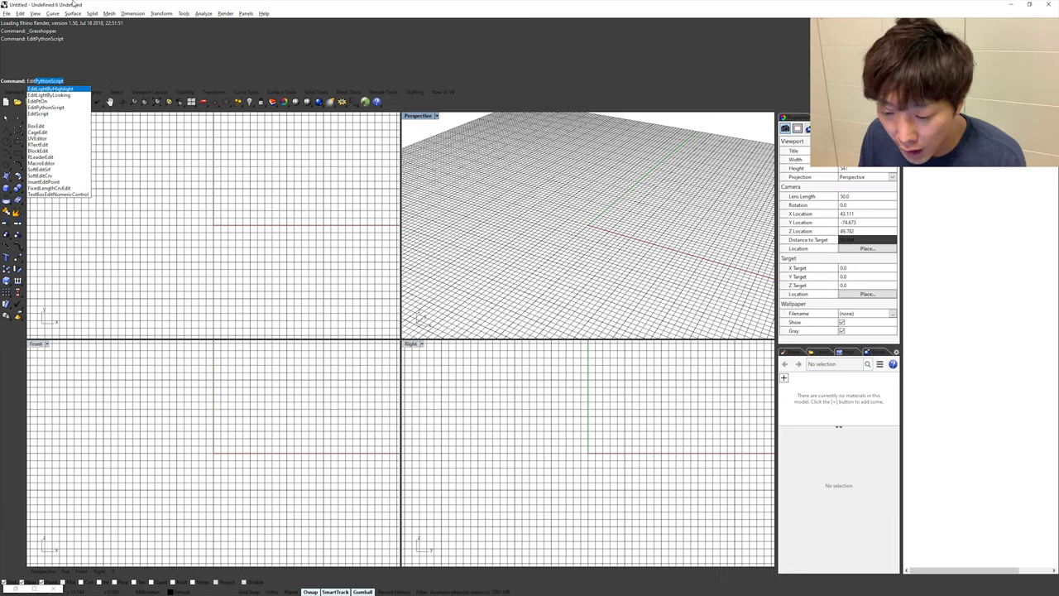
pyautogui.hotkey('alt', 'Tab')
pyautogui.click(488, 313)
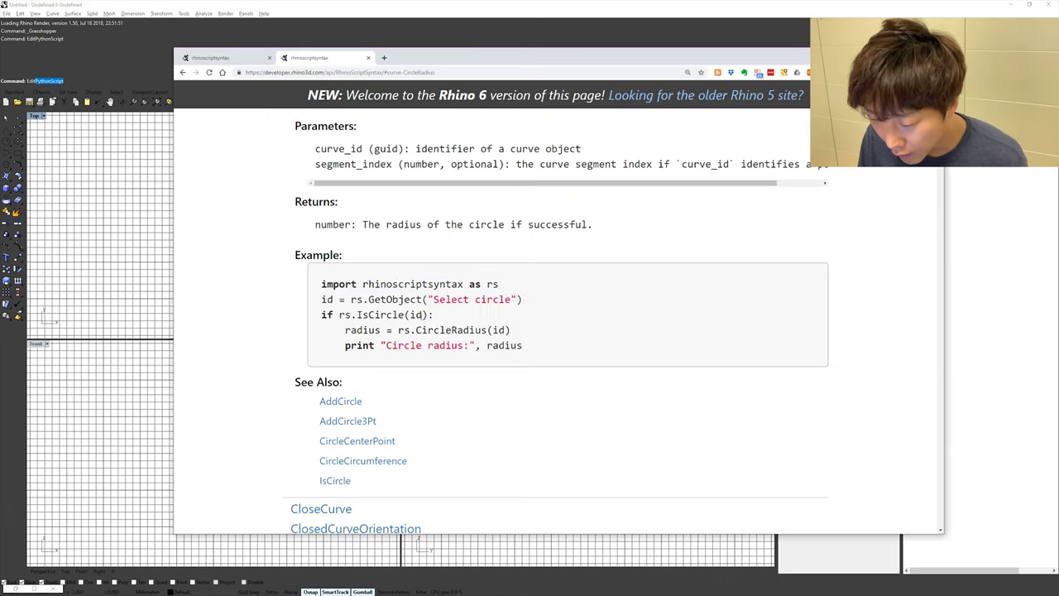
# - Examine the CircleRadius example by highlighting its GetObject, CircleRadius and print code, and switch back to Rhino
pyautogui.moveTo(516, 298); pyautogui.dragTo(372, 300)
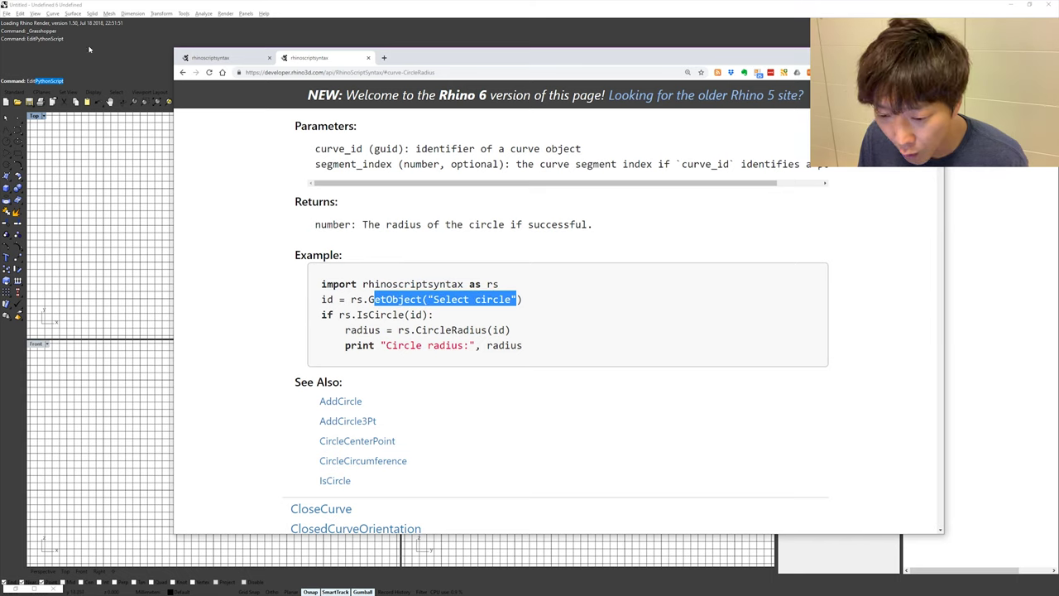
pyautogui.moveTo(357, 314); pyautogui.dragTo(488, 329)
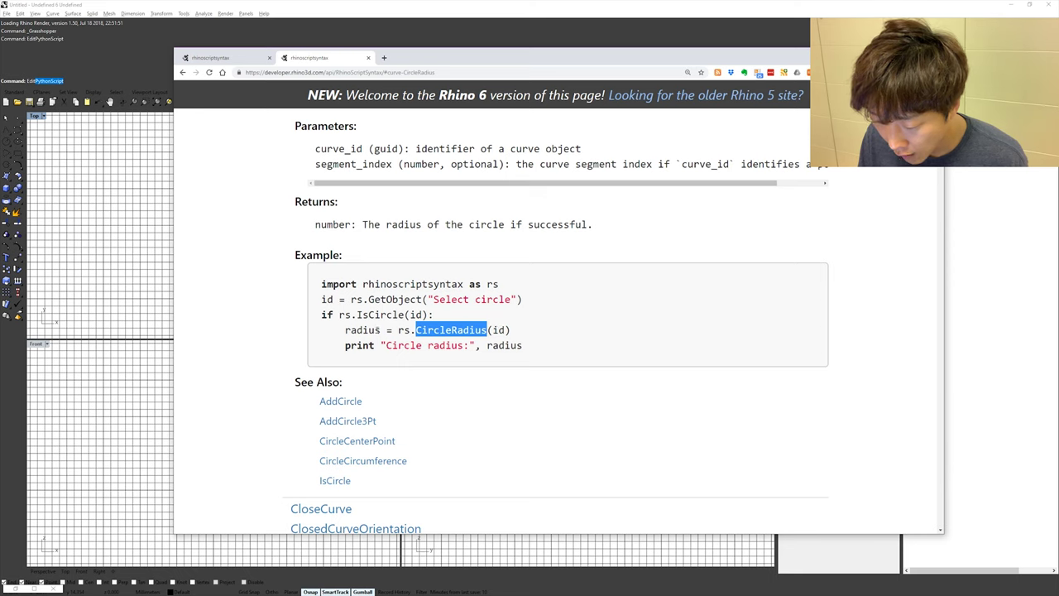
pyautogui.moveTo(522, 345); pyautogui.dragTo(381, 345)
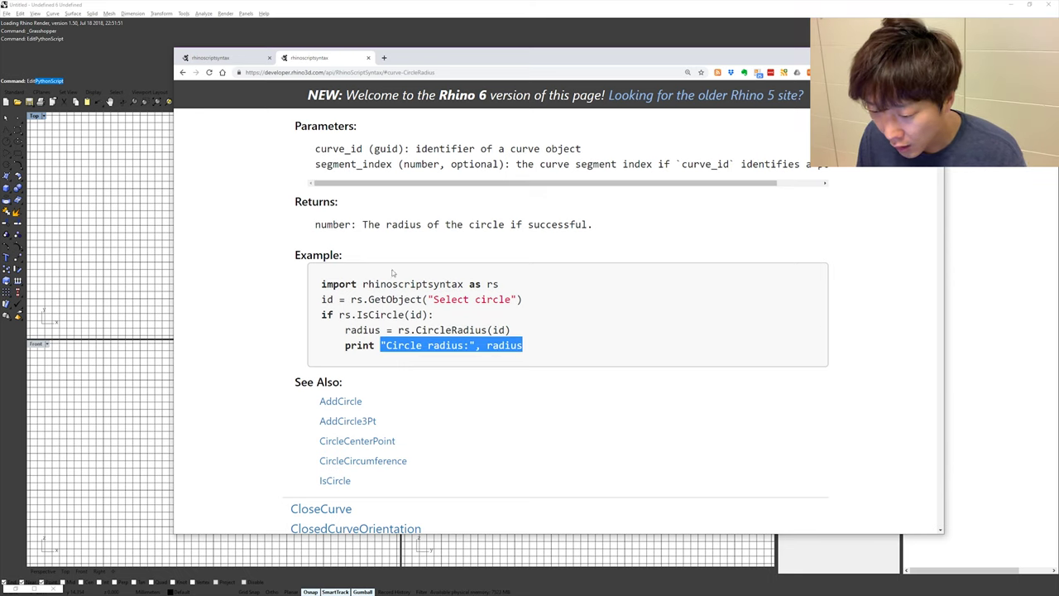
pyautogui.moveTo(524, 299); pyautogui.dragTo(321, 307)
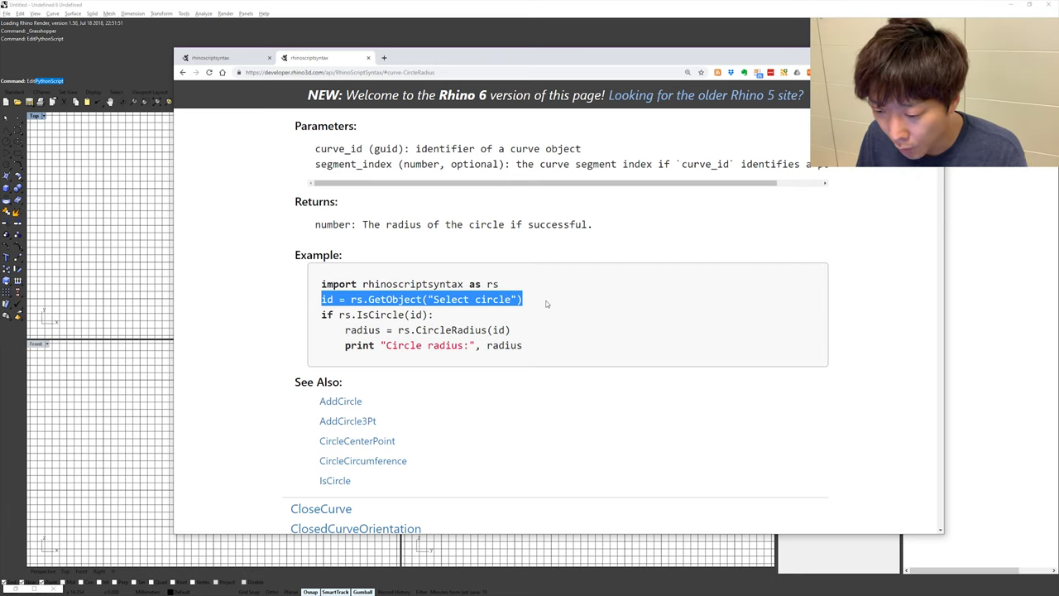
pyautogui.hotkey('alt', 'Tab')
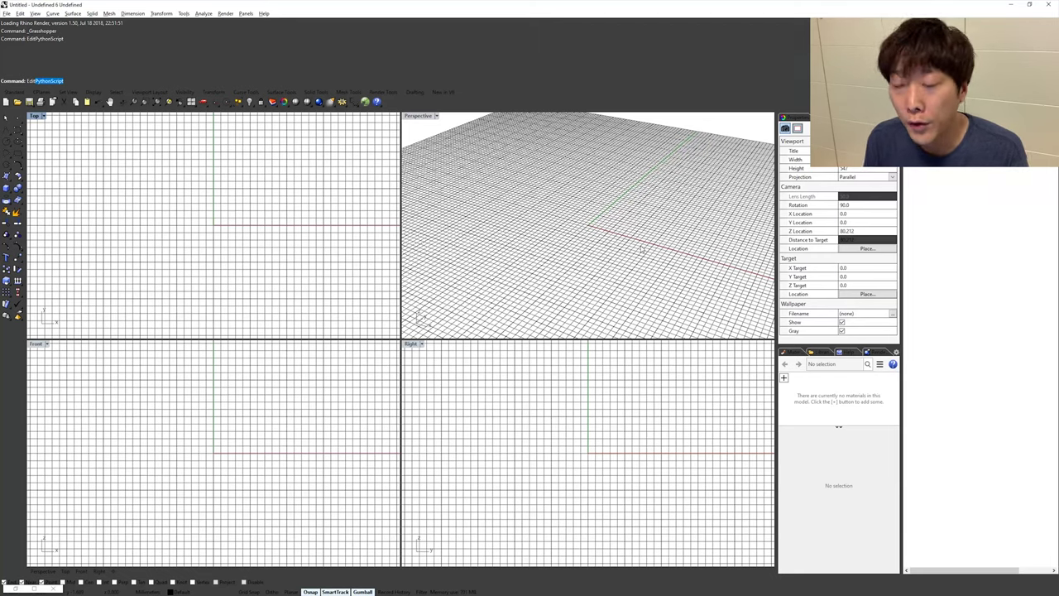